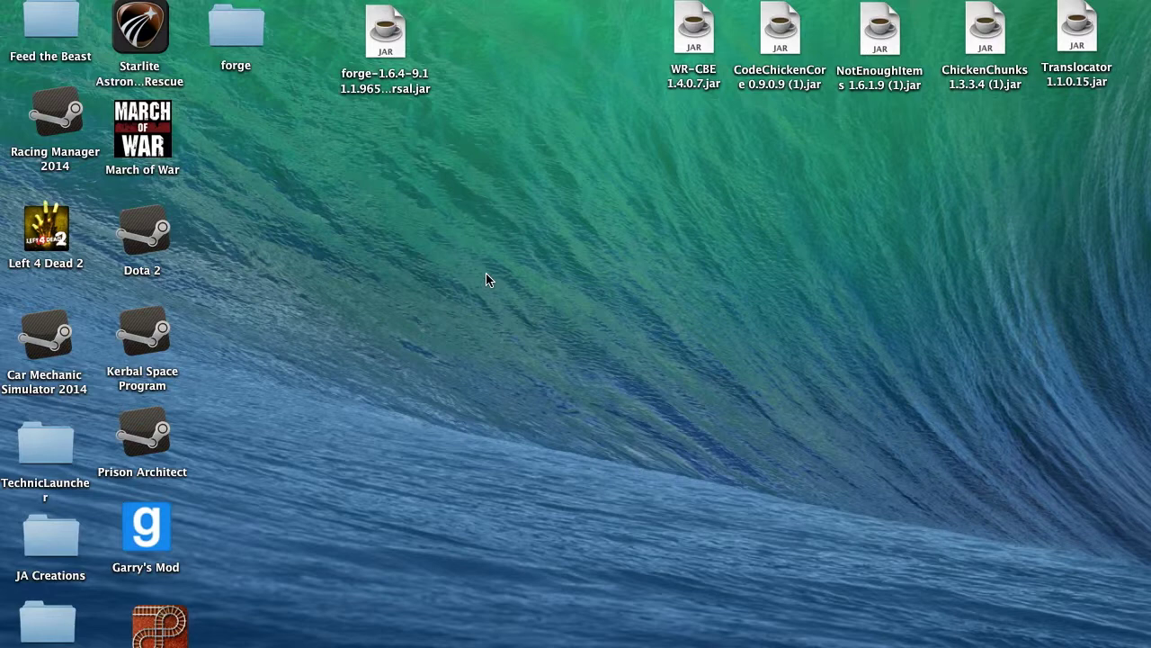
{"action": "left_click_drag", "start_coordinate": [462, 303], "coordinate": [907, 268]}
{"action": "left_click_drag", "start_coordinate": [664, 88], "coordinate": [1034, 25]}
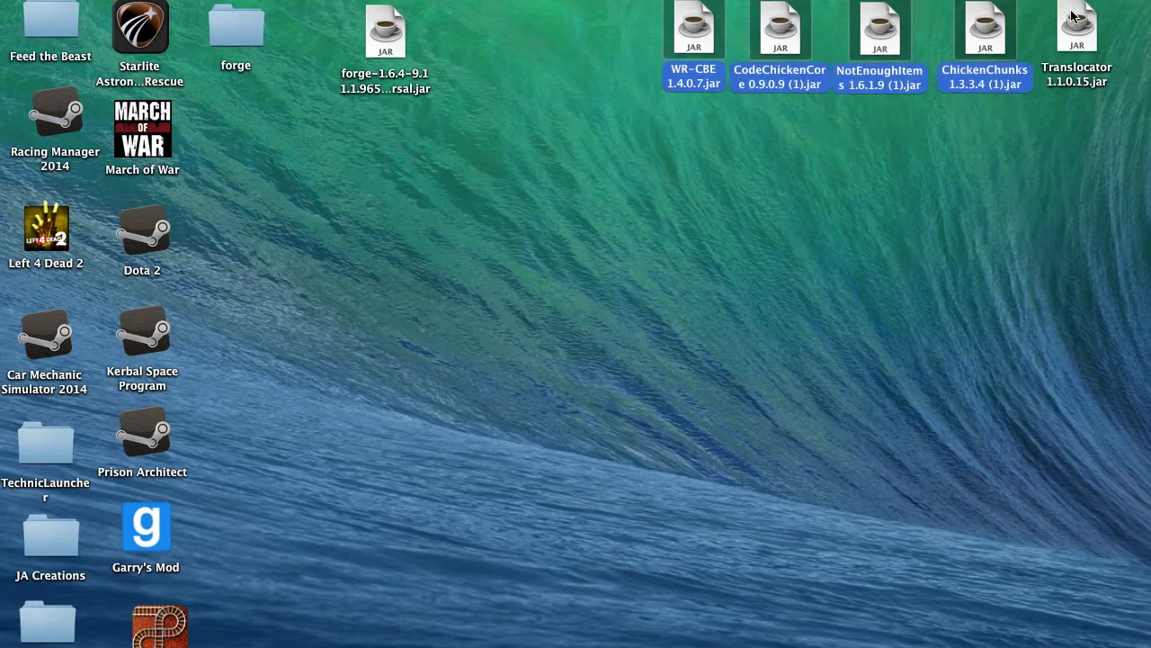
{"action": "left_click_drag", "start_coordinate": [1087, 123], "coordinate": [769, 44]}
{"action": "left_click_drag", "start_coordinate": [607, 126], "coordinate": [1113, 3]}
{"action": "left_click_drag", "start_coordinate": [1111, 201], "coordinate": [664, 4]}
{"action": "left_click", "coordinate": [590, 198]}
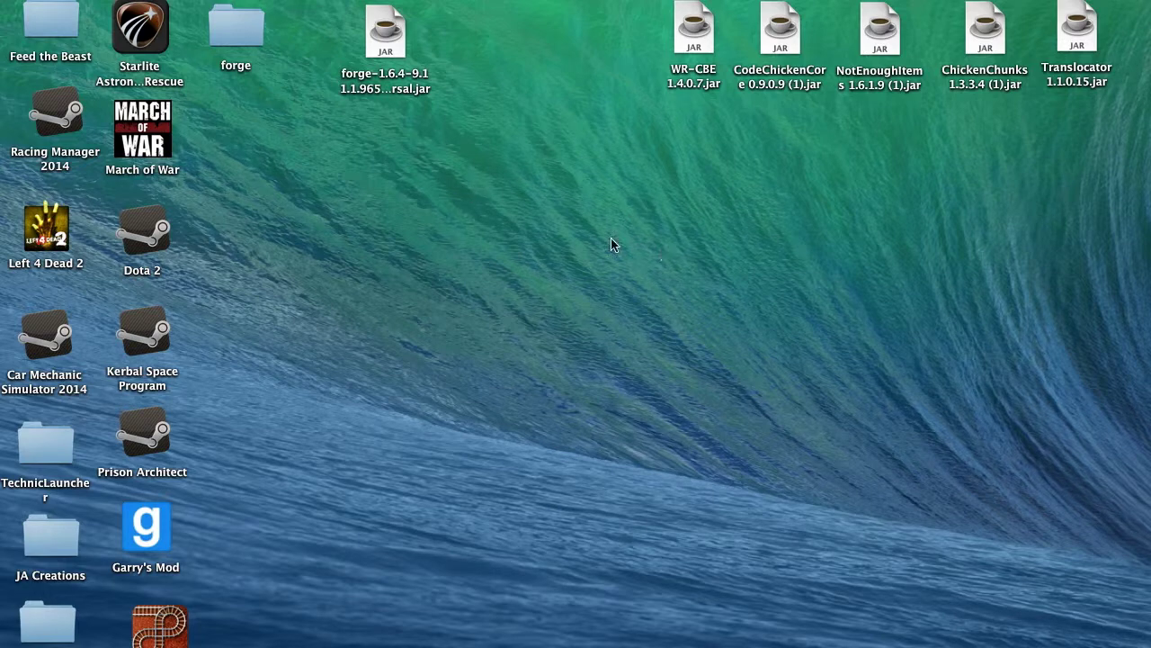
{"action": "left_click_drag", "start_coordinate": [610, 238], "coordinate": [1116, 2]}
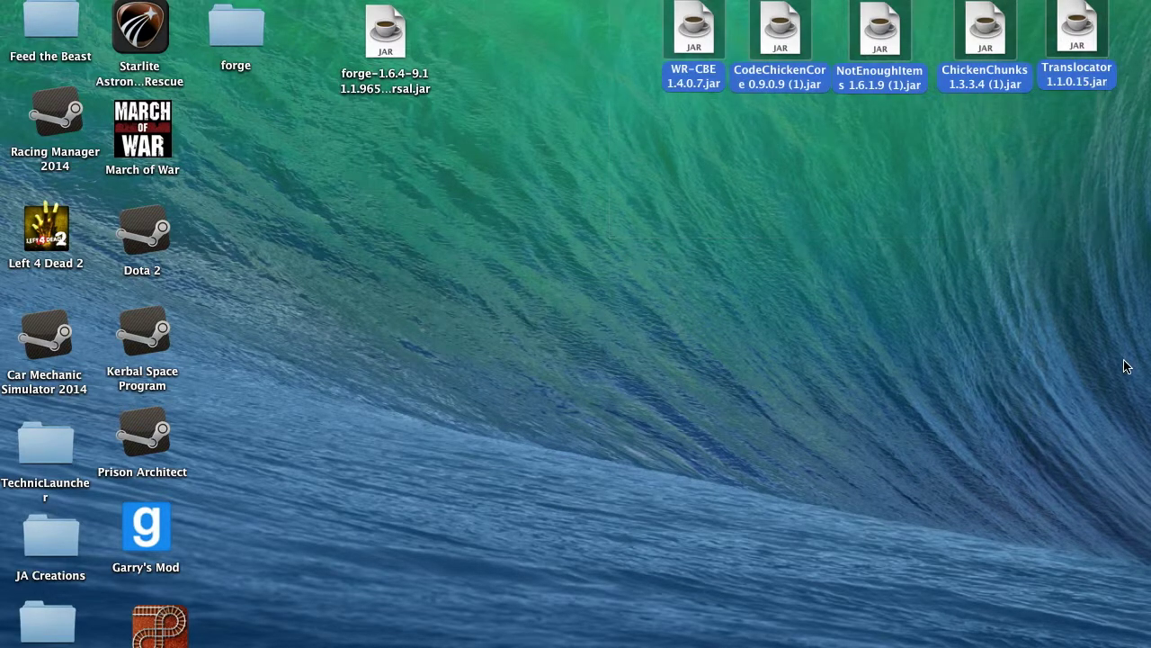
{"action": "mouse_move", "coordinate": [1115, 229]}
{"action": "left_mouse_down"}
{"action": "mouse_move", "coordinate": [1116, 1]}
{"action": "mouse_move", "coordinate": [1, 1]}
{"action": "mouse_move", "coordinate": [849, 3]}
{"action": "mouse_move", "coordinate": [652, 1]}
{"action": "mouse_move", "coordinate": [986, 176]}
{"action": "mouse_move", "coordinate": [1094, 204]}
{"action": "mouse_move", "coordinate": [1087, 226]}
{"action": "mouse_move", "coordinate": [1103, 226]}
{"action": "left_mouse_up"}
{"action": "left_click", "coordinate": [1004, 287]}
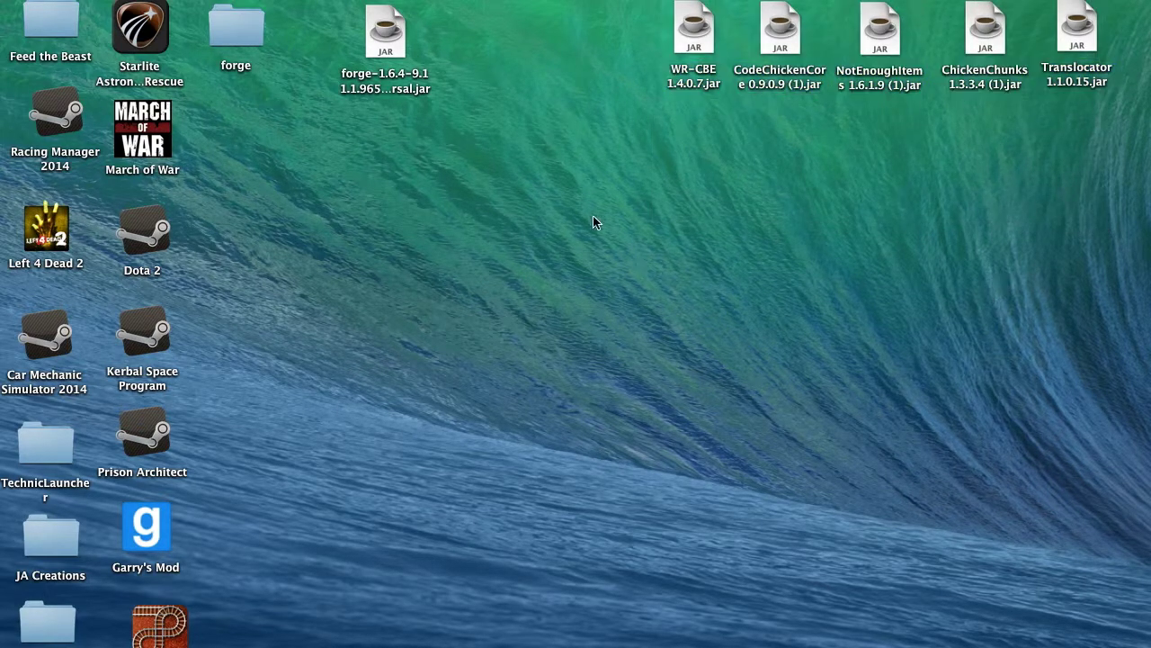
{"action": "left_click_drag", "start_coordinate": [563, 186], "coordinate": [507, 14]}
{"action": "left_click_drag", "start_coordinate": [653, 170], "coordinate": [1121, 2]}
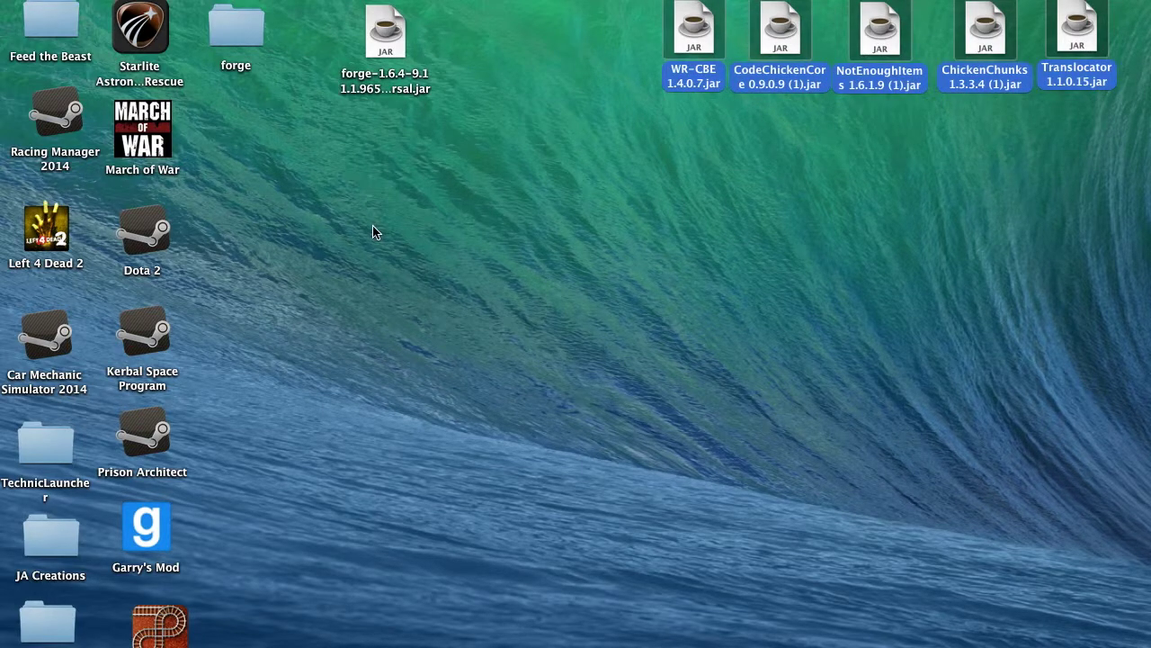
Step: Create a new folder named ModPack on the desktop and open it
{"action": "right_click", "coordinate": [488, 285]}
{"action": "left_click", "coordinate": [543, 296]}
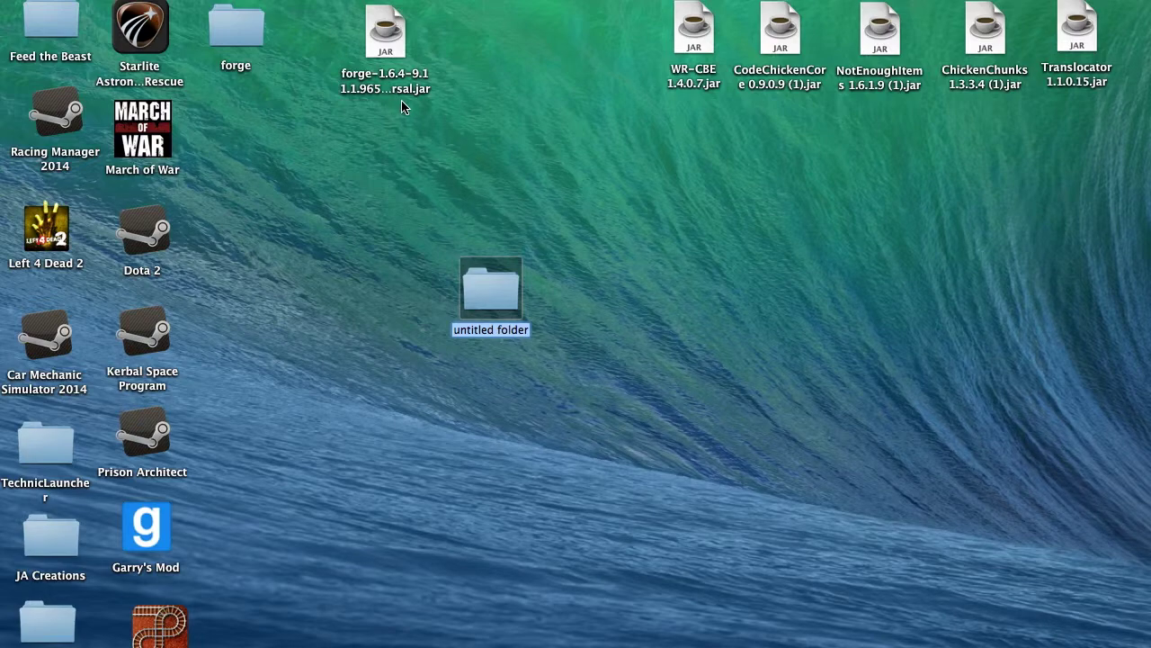
{"action": "type", "text": "ModPack"}
{"action": "key", "text": "Return"}
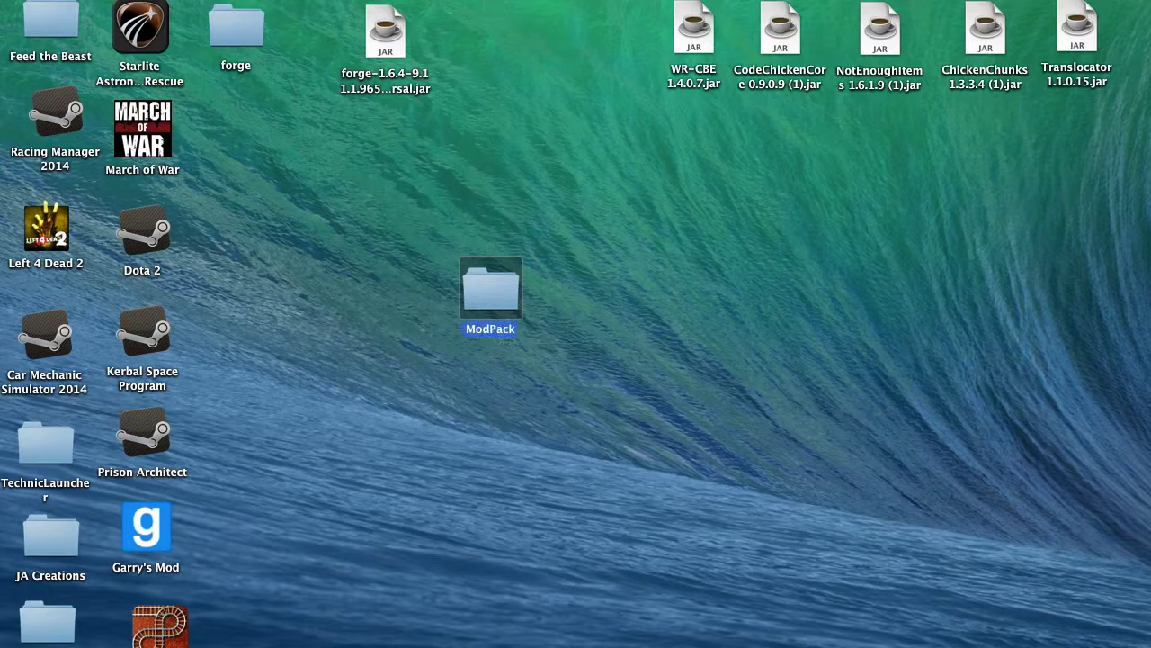
{"action": "left_click_drag", "start_coordinate": [491, 271], "coordinate": [549, 238]}
{"action": "right_click", "coordinate": [549, 239]}
{"action": "left_click", "coordinate": [562, 250]}
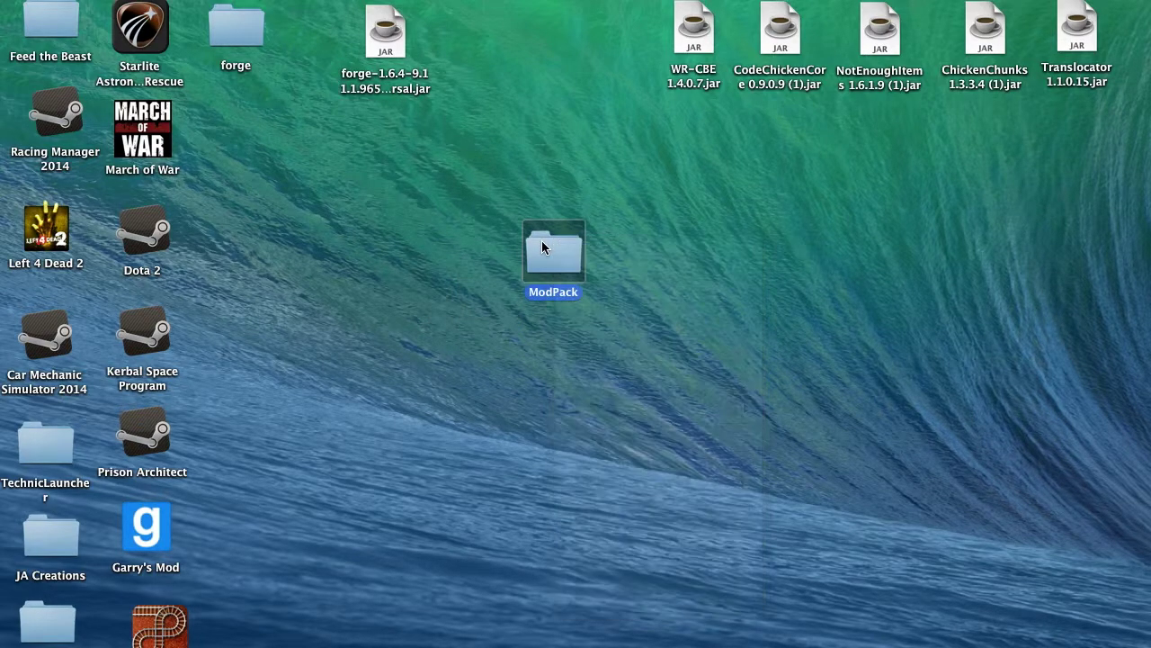
Step: Create a subfolder named Configs inside the ModPack folder
{"action": "right_click", "coordinate": [601, 218]}
{"action": "left_click", "coordinate": [706, 222]}
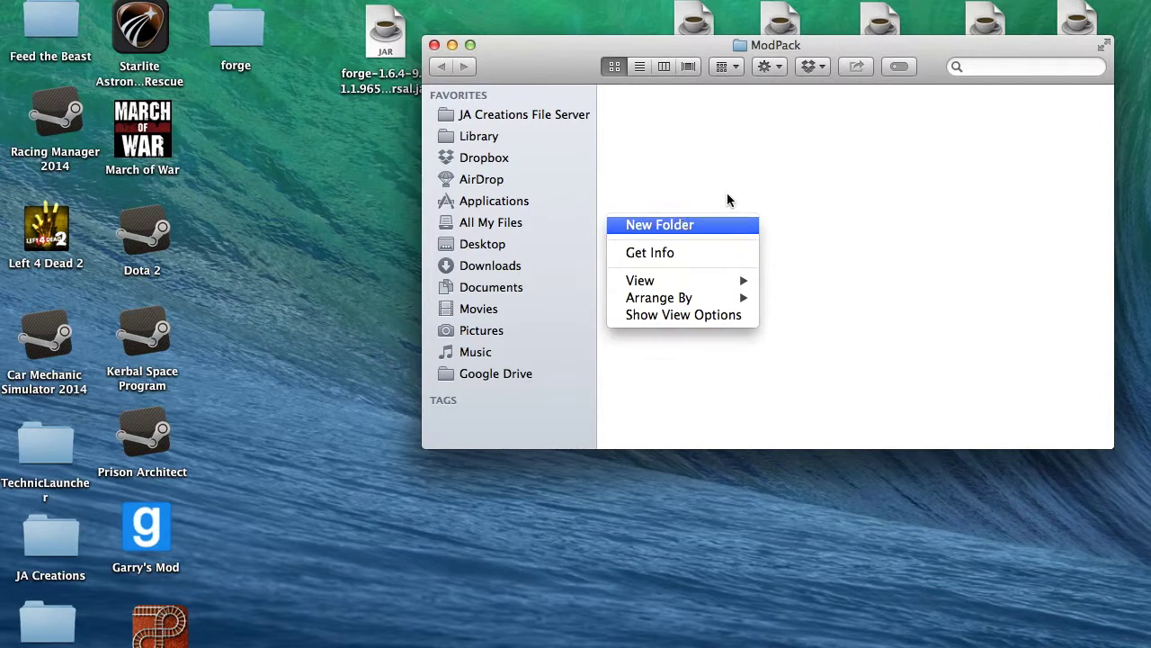
{"action": "type", "text": "C"}
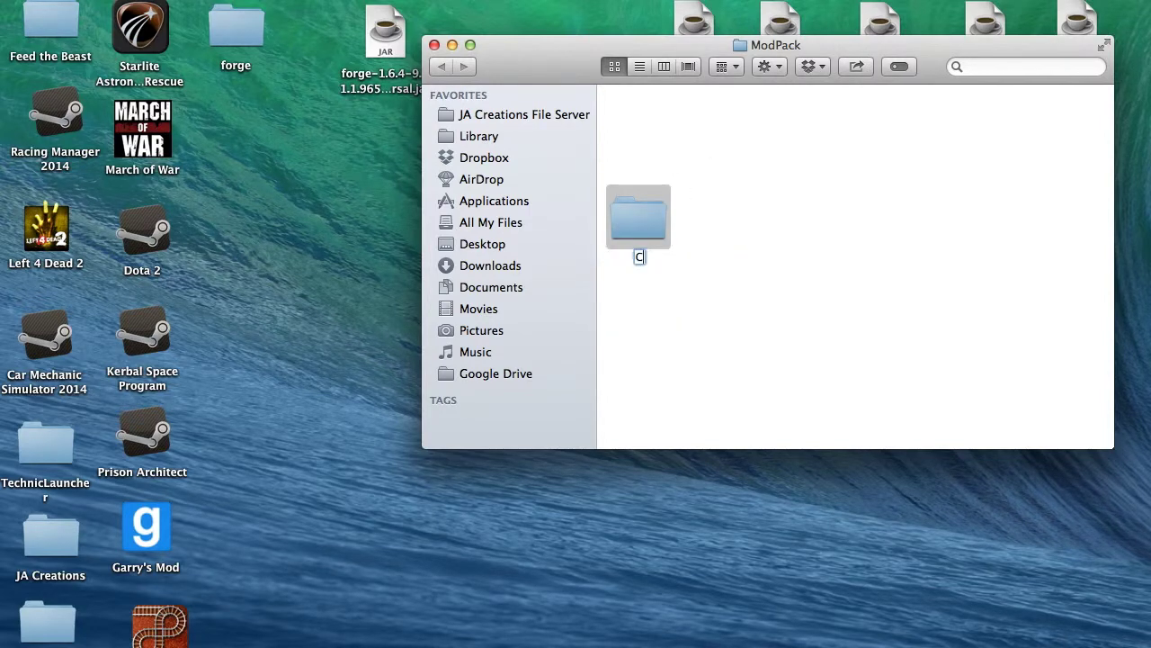
{"action": "type", "text": "onfigs"}
Step: Create a second subfolder named Mods beside Configs in the ModPack folder
{"action": "right_click", "coordinate": [724, 244]}
{"action": "left_click", "coordinate": [764, 256]}
{"action": "type", "text": "M"}
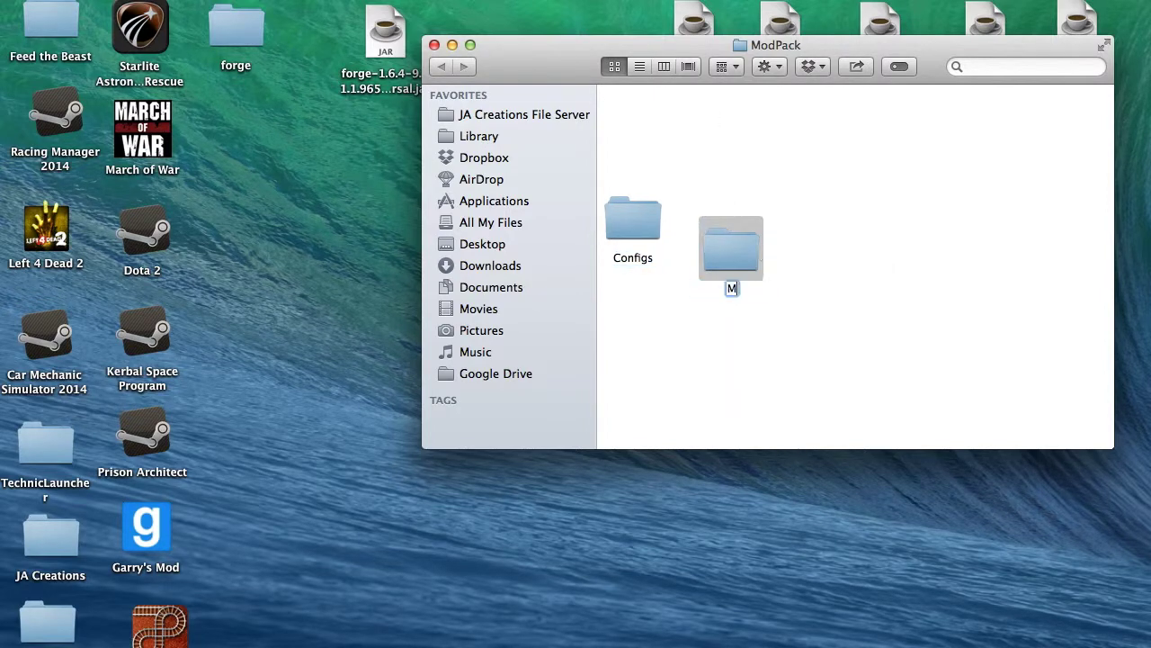
{"action": "type", "text": "ods"}
Step: Create a third subfolder named Bin in the ModPack folder
{"action": "right_click", "coordinate": [890, 241]}
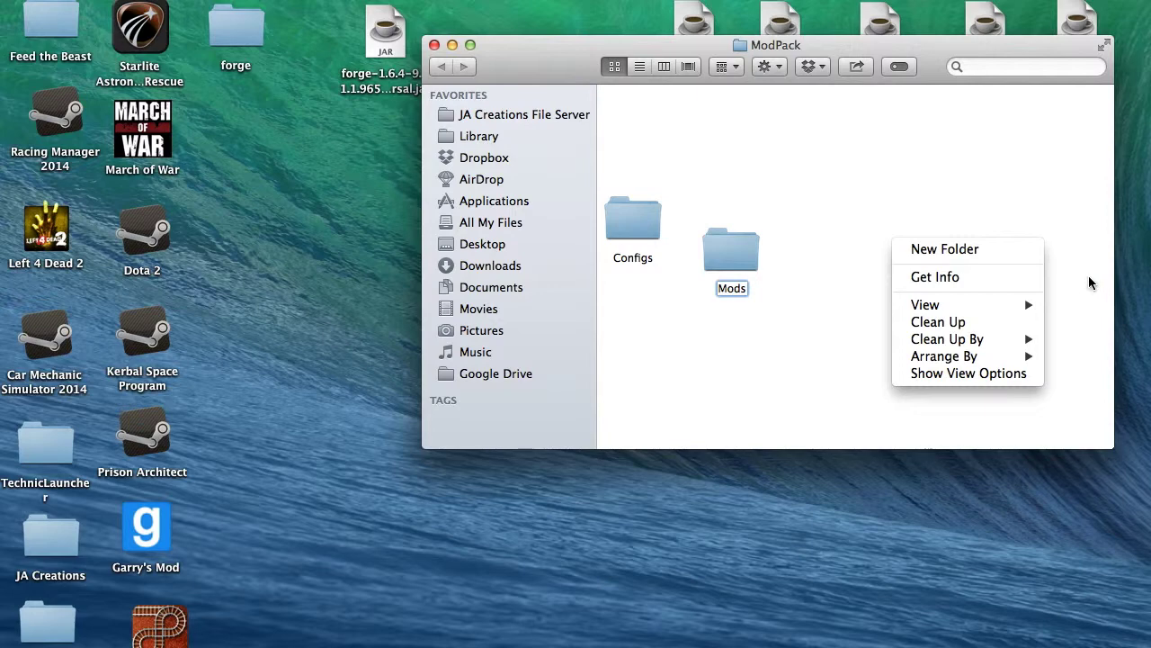
{"action": "left_click", "coordinate": [986, 248]}
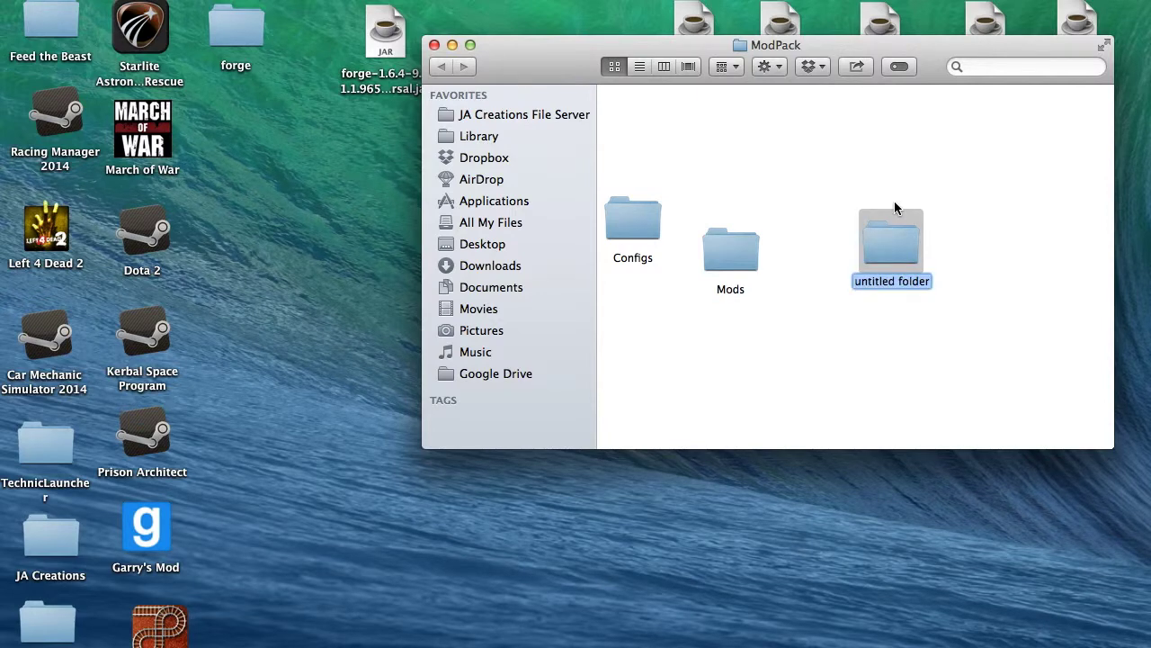
{"action": "type", "text": "Bi"}
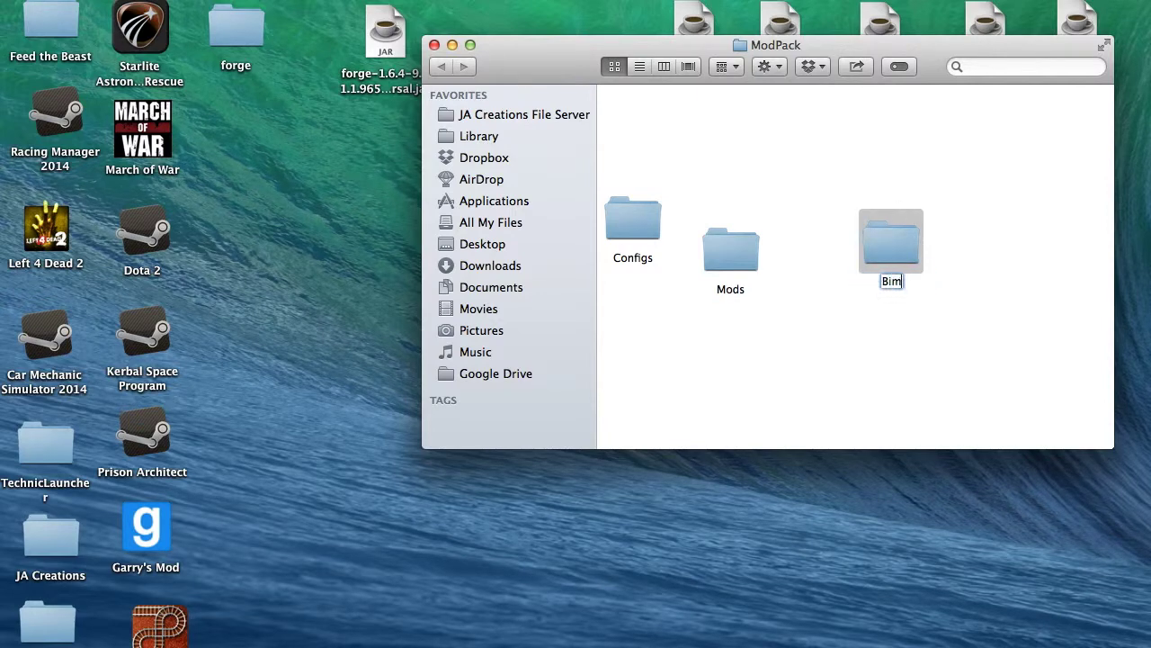
{"action": "type", "text": "n"}
{"action": "key", "text": "Return"}
Step: Line up the Configs, Mods and Bin folders in a row and move the ModPack window clear of the desktop JAR files
{"action": "left_click_drag", "start_coordinate": [635, 282], "coordinate": [911, 135]}
{"action": "mouse_move", "coordinate": [747, 146]}
{"action": "left_mouse_down"}
{"action": "mouse_move", "coordinate": [739, 109]}
{"action": "mouse_move", "coordinate": [743, 132]}
{"action": "left_mouse_up"}
{"action": "left_click_drag", "start_coordinate": [886, 135], "coordinate": [802, 139]}
{"action": "left_click", "coordinate": [1038, 159]}
{"action": "left_click_drag", "start_coordinate": [713, 58], "coordinate": [586, 182]}
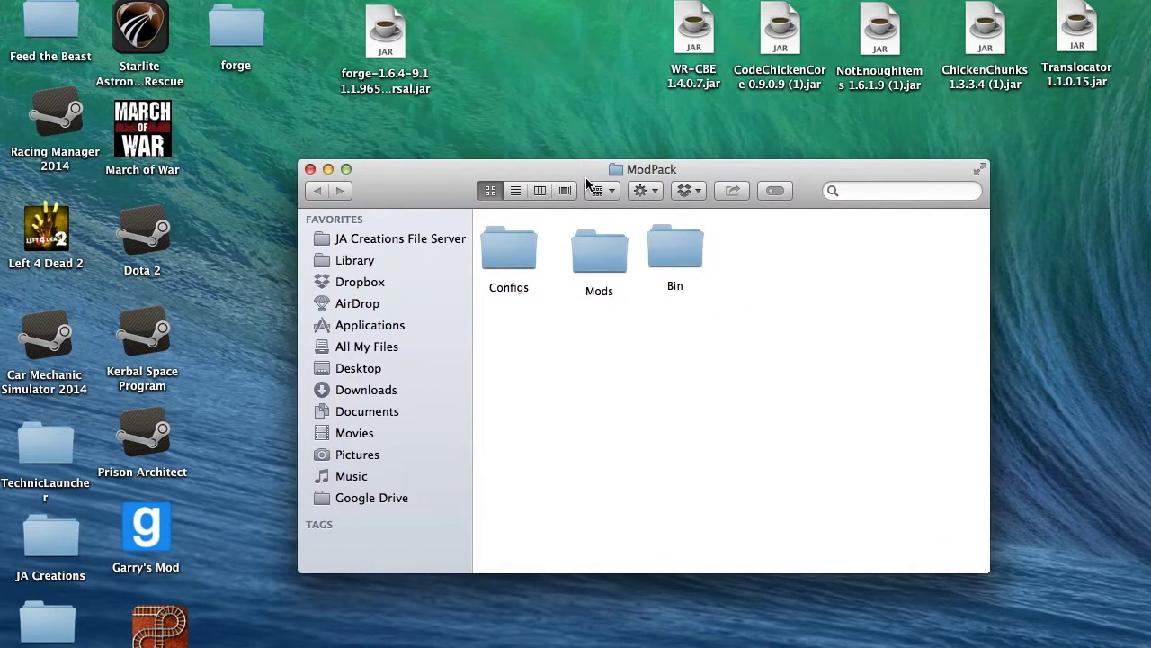
{"action": "left_click", "coordinate": [402, 42]}
{"action": "left_click", "coordinate": [447, 117]}
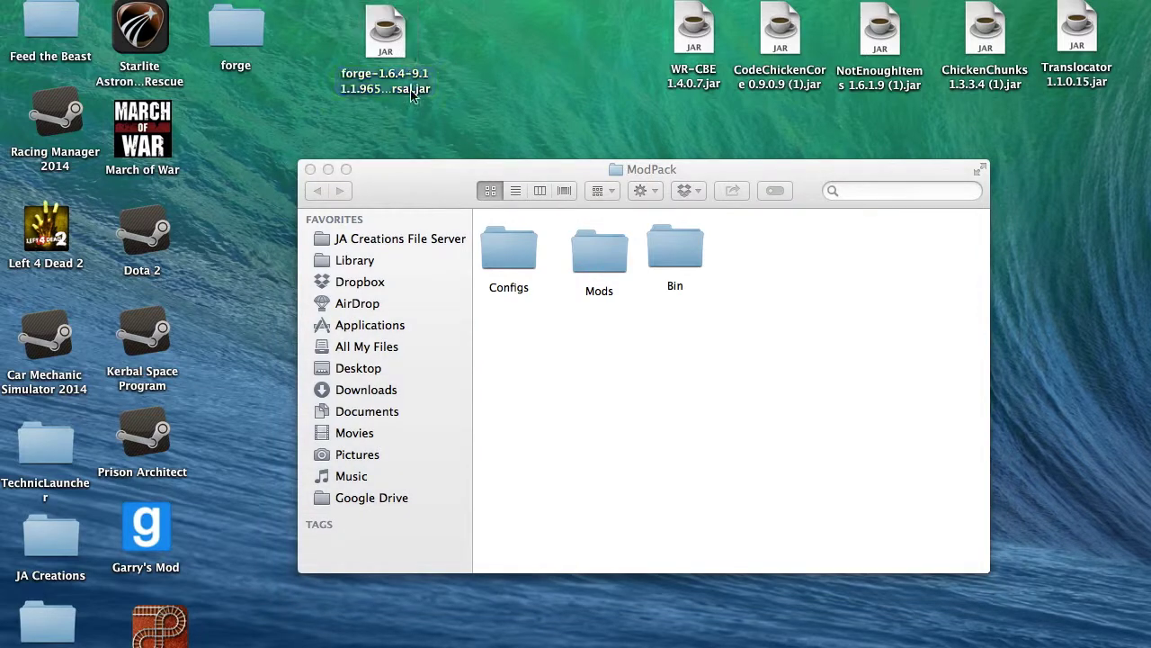
{"action": "left_click", "coordinate": [378, 79]}
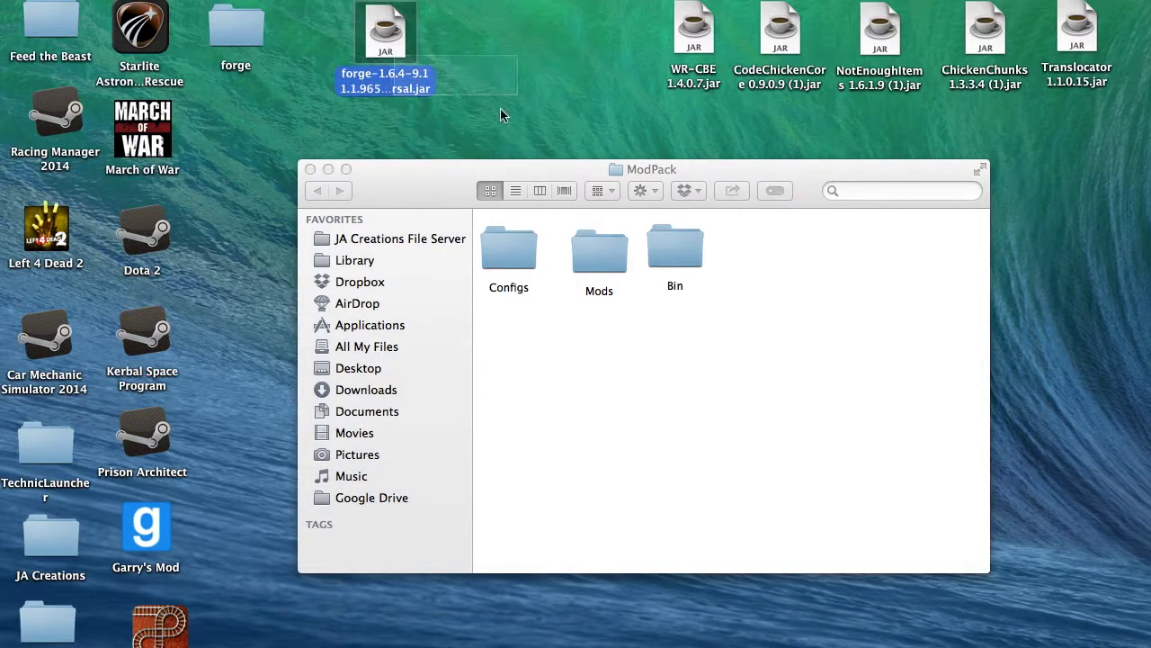
{"action": "left_click_drag", "start_coordinate": [497, 110], "coordinate": [558, 103]}
{"action": "left_click_drag", "start_coordinate": [587, 96], "coordinate": [1144, 25]}
Step: Rename the forge-1.6.4-9.11.1.965-universal.jar file on the desktop to ModPack.jar
{"action": "left_click", "coordinate": [388, 54]}
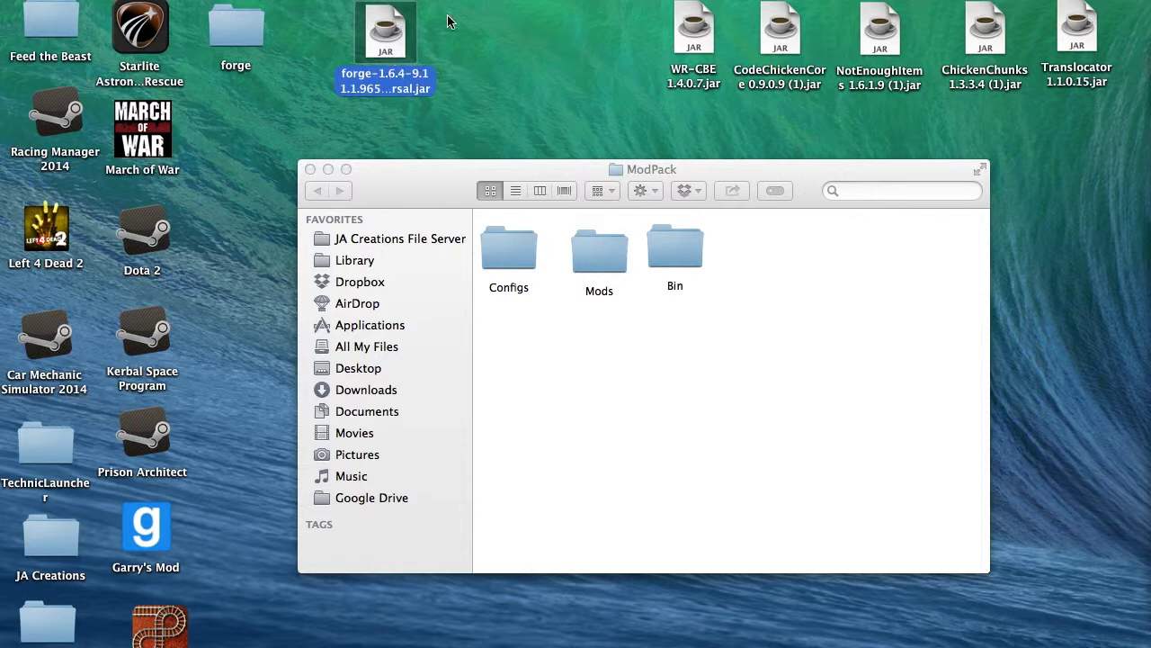
{"action": "right_click", "coordinate": [385, 54]}
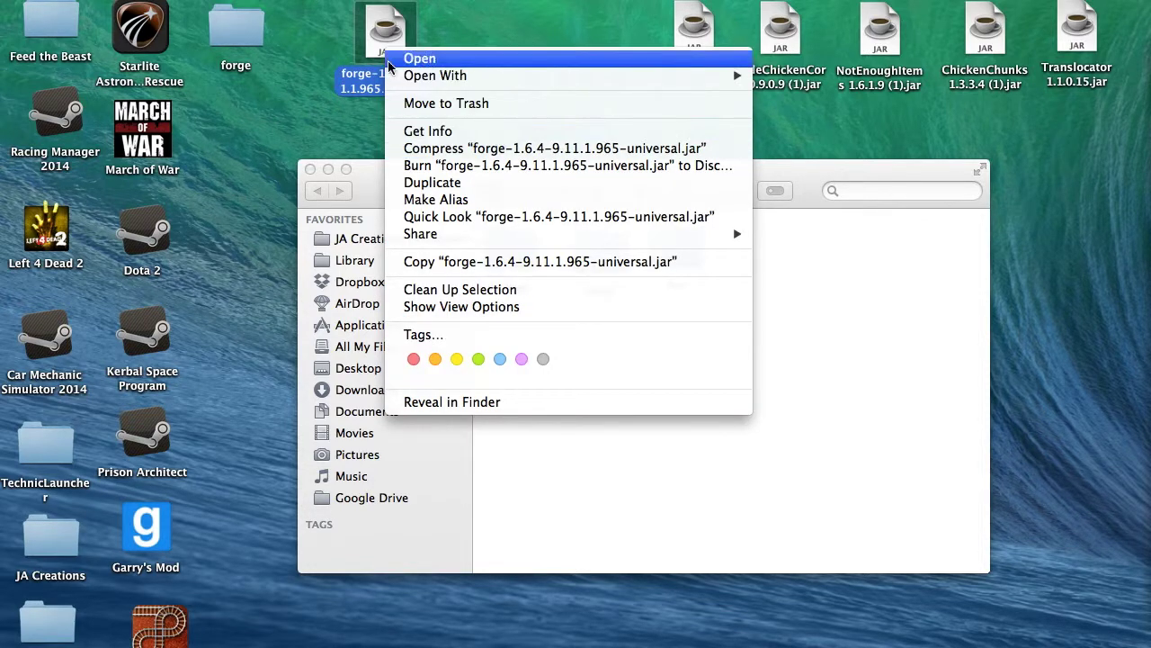
{"action": "left_click", "coordinate": [364, 56]}
{"action": "key", "text": "Return"}
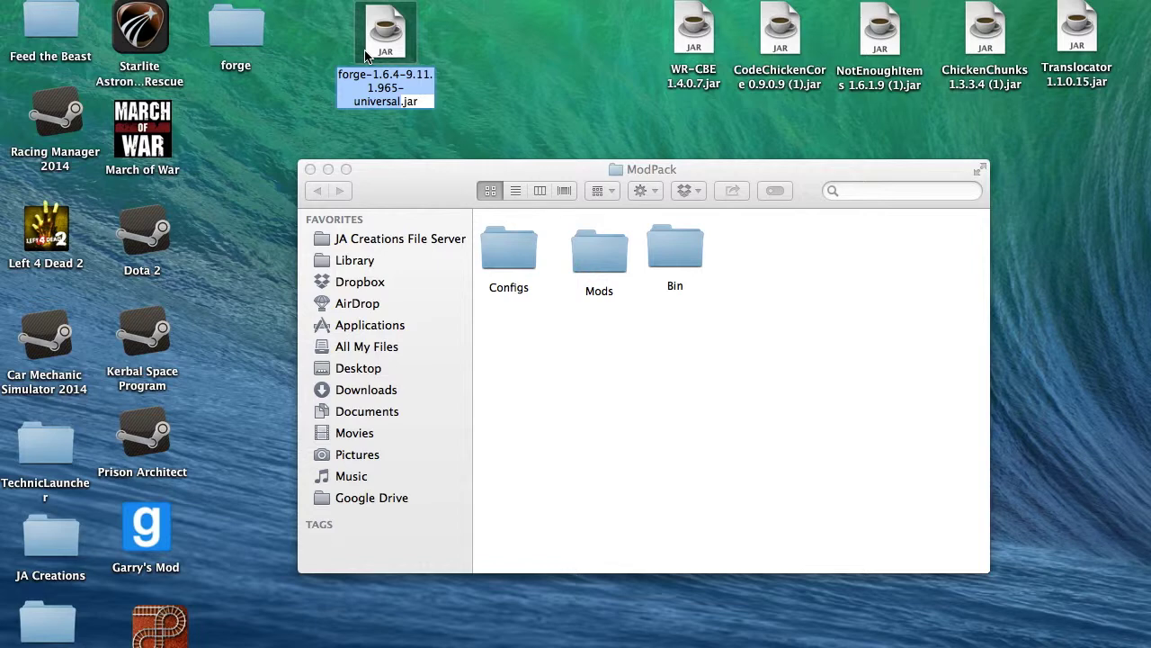
{"action": "key", "text": "BackSpace"}
{"action": "type", "text": "Mod"}
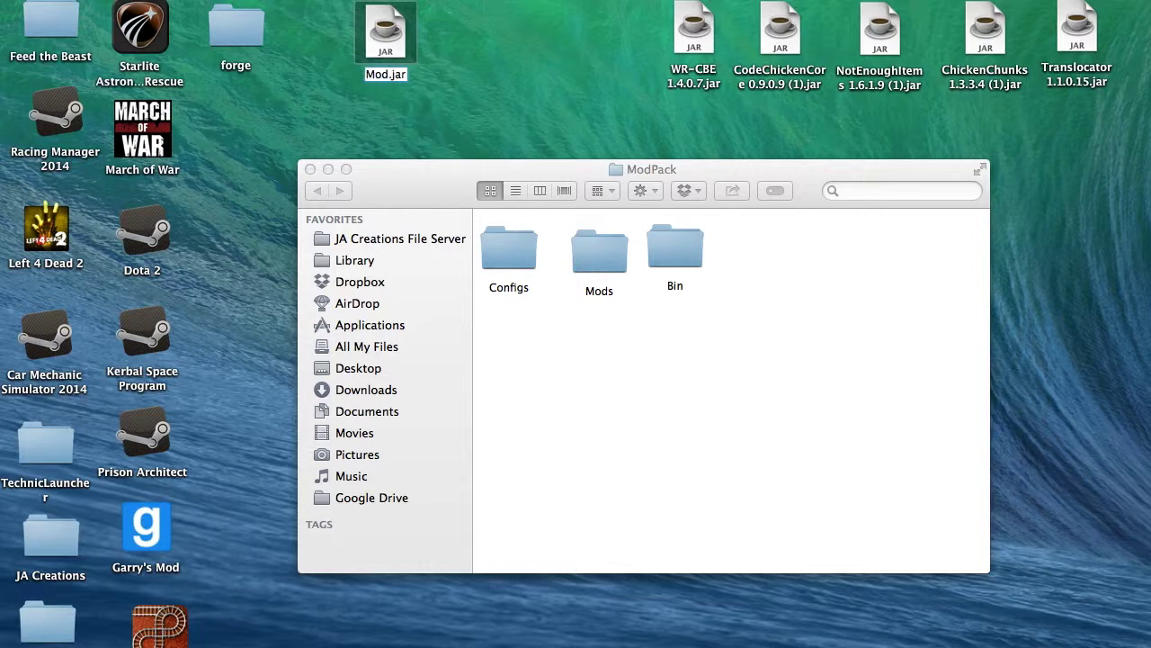
{"action": "type", "text": "Pack"}
{"action": "key", "text": "Return"}
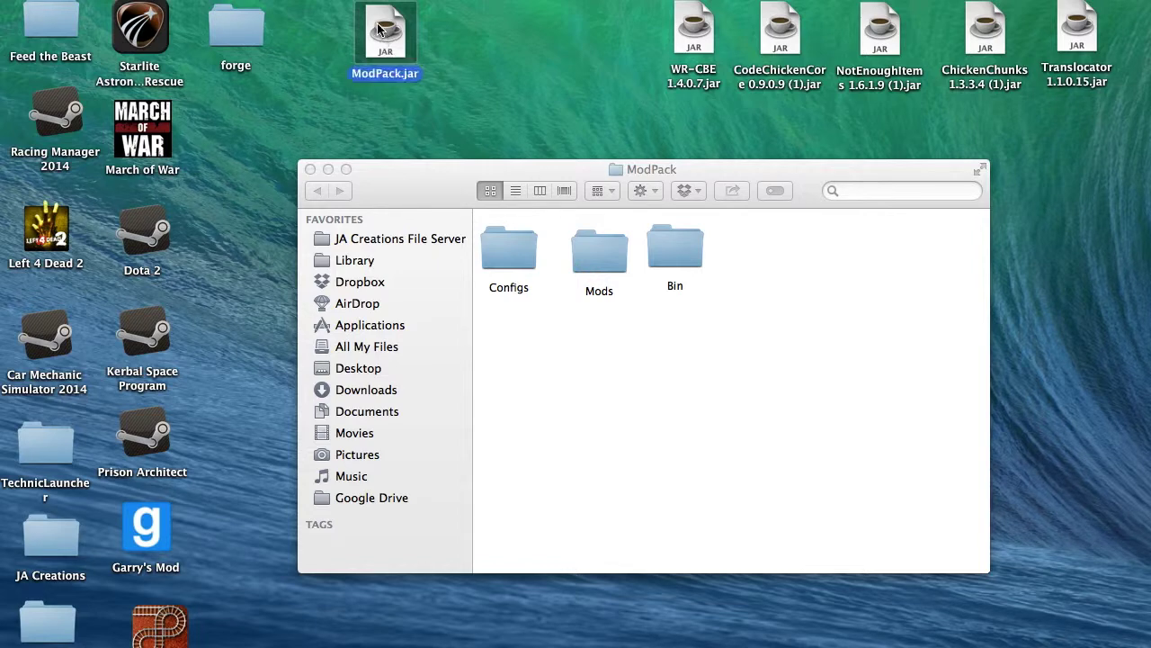
Step: Move ModPack.jar into the Bin folder and the five mod JAR files from the desktop into the Mods folder
{"action": "left_click_drag", "start_coordinate": [397, 44], "coordinate": [670, 261]}
{"action": "left_click_drag", "start_coordinate": [664, 120], "coordinate": [601, 241]}
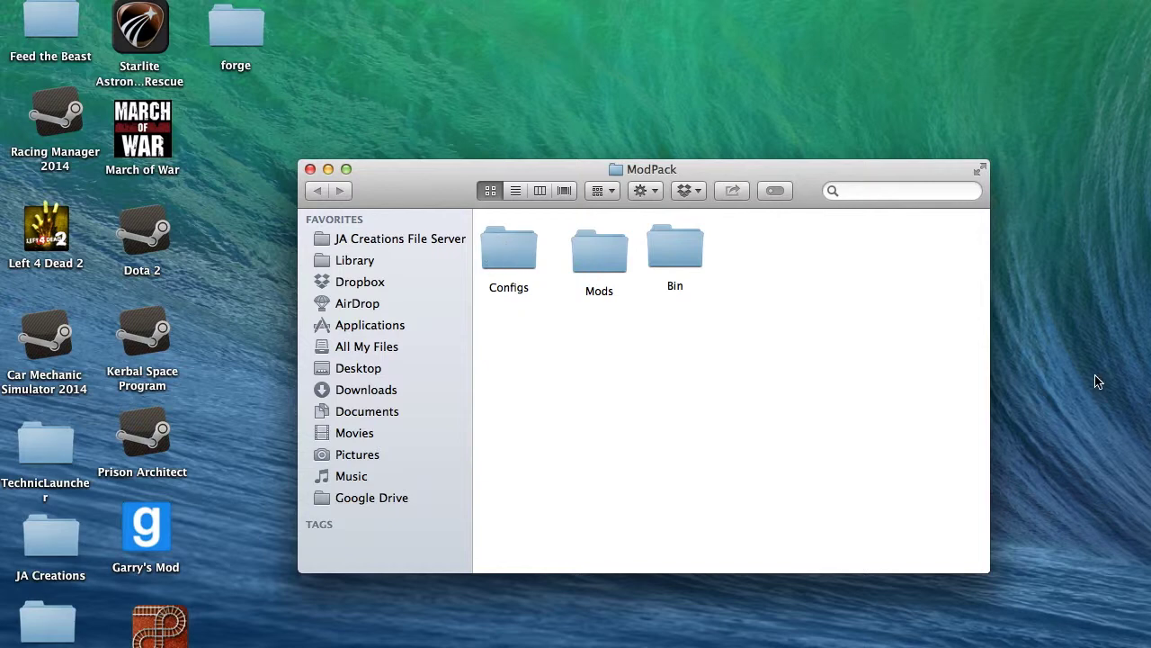
Step: Look inside the Configs folder and return to the ModPack folder
{"action": "double_click", "coordinate": [511, 250]}
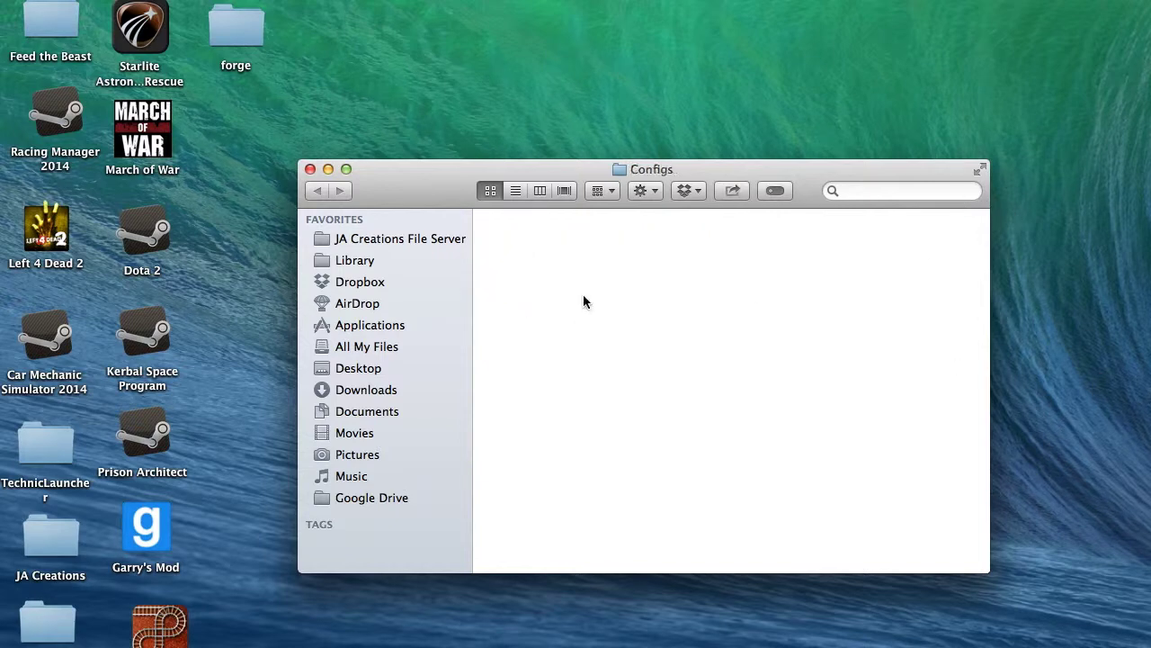
{"action": "left_click_drag", "start_coordinate": [751, 344], "coordinate": [360, 135]}
{"action": "left_click", "coordinate": [319, 190]}
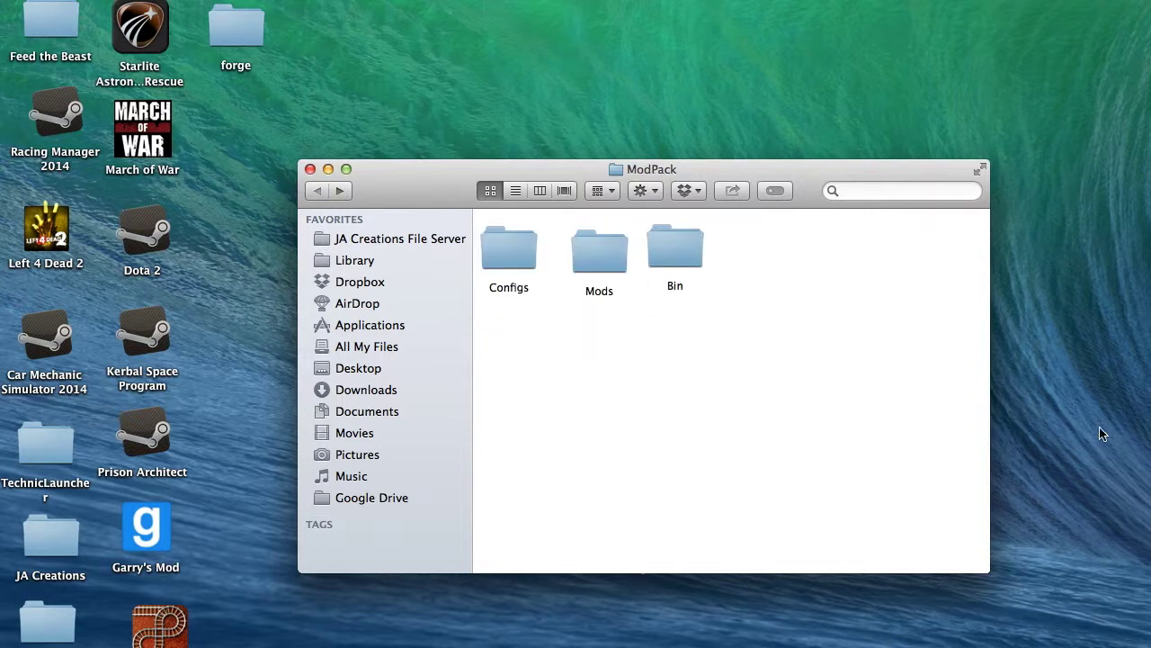
Step: Compress the Configs, Mods and Bin folders together into one zip archive
{"action": "left_click_drag", "start_coordinate": [765, 291], "coordinate": [497, 224]}
{"action": "right_click", "coordinate": [495, 224]}
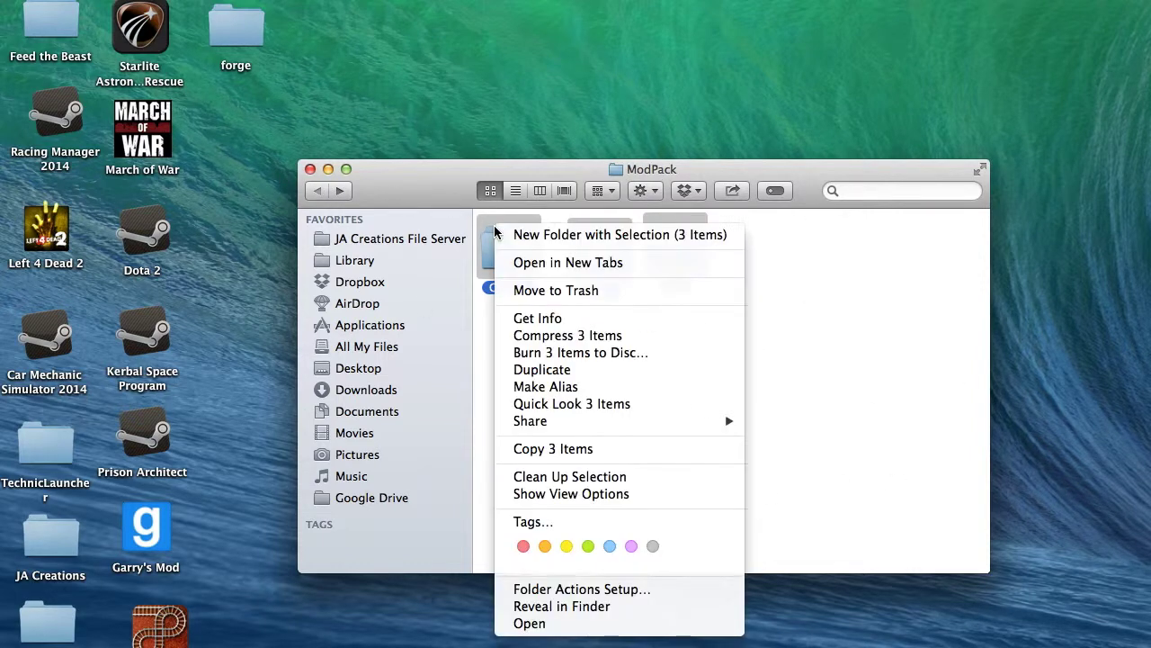
{"action": "left_click", "coordinate": [613, 336]}
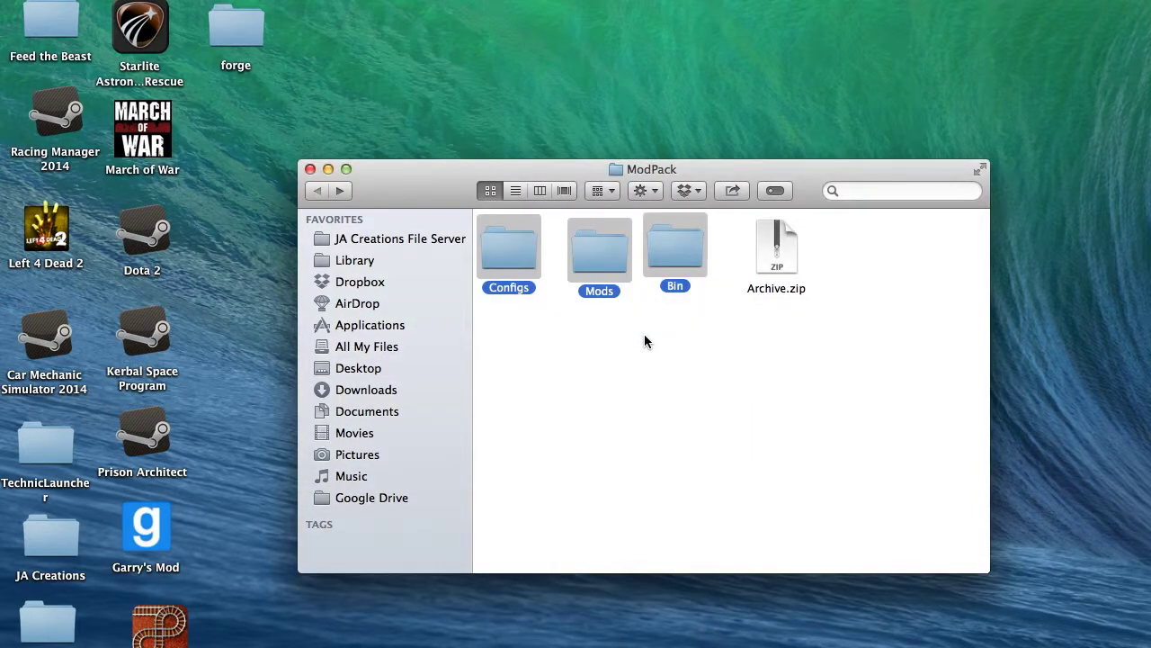
Step: Rename the new archive to TestPack V0.1.1.zip and move the ModPack window to the upper corner of the desktop
{"action": "right_click", "coordinate": [773, 267]}
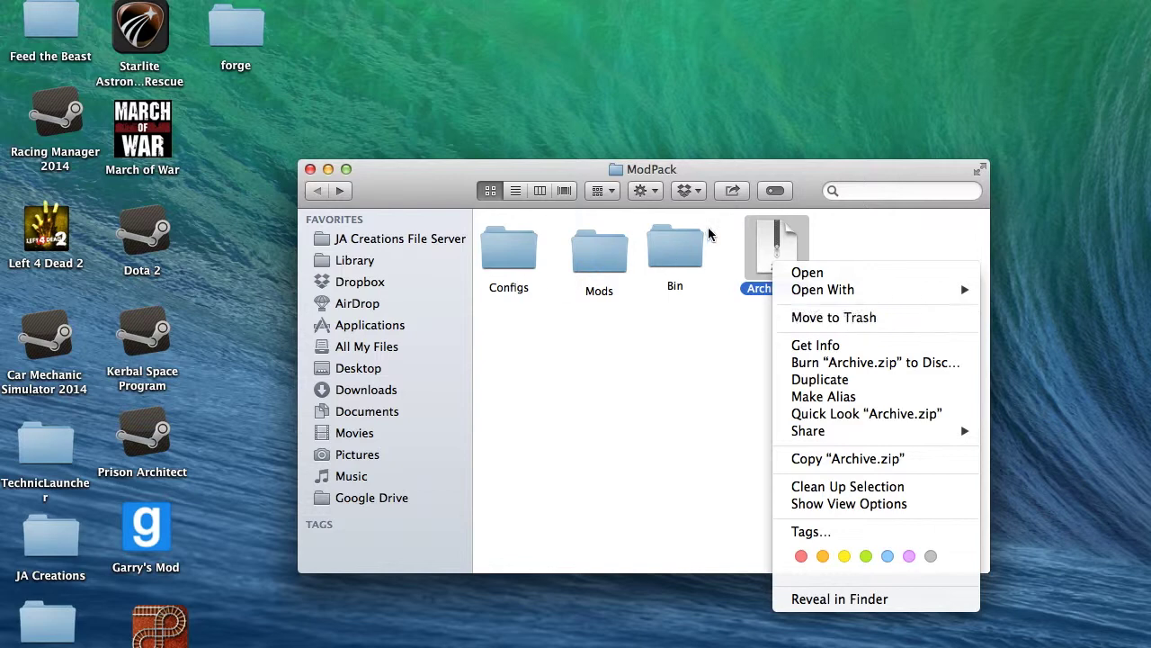
{"action": "left_click", "coordinate": [765, 228]}
{"action": "key", "text": "Return"}
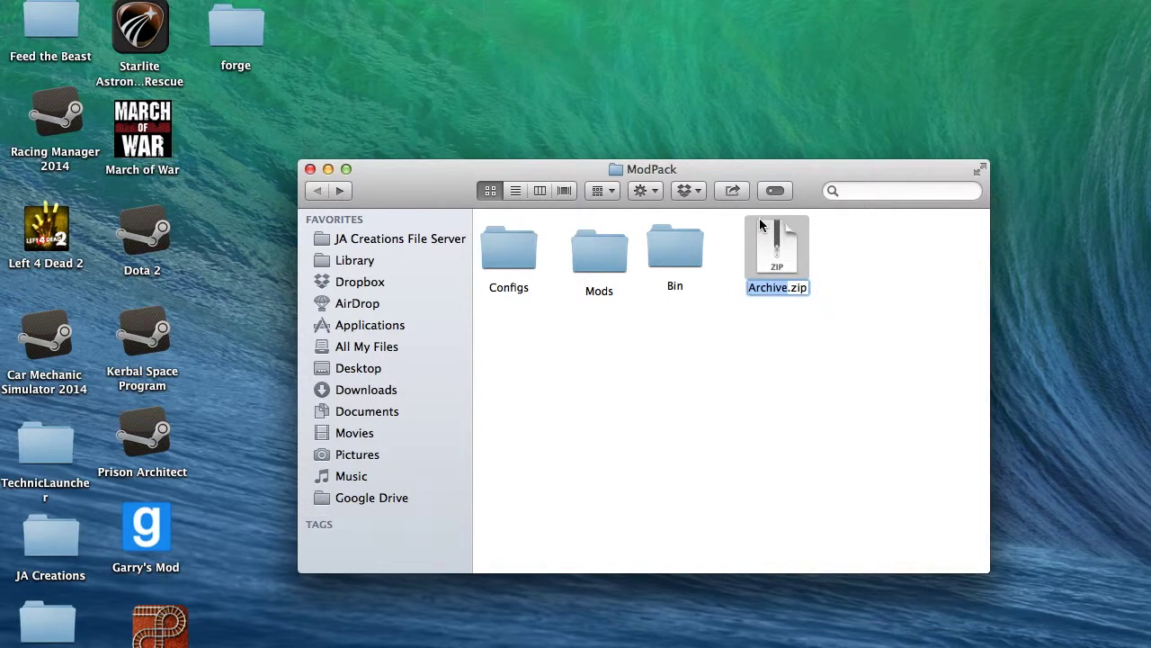
{"action": "type", "text": "Mo"}
{"action": "key", "text": "BackSpace"}
{"action": "key", "text": "BackSpace"}
{"action": "type", "text": "Te"}
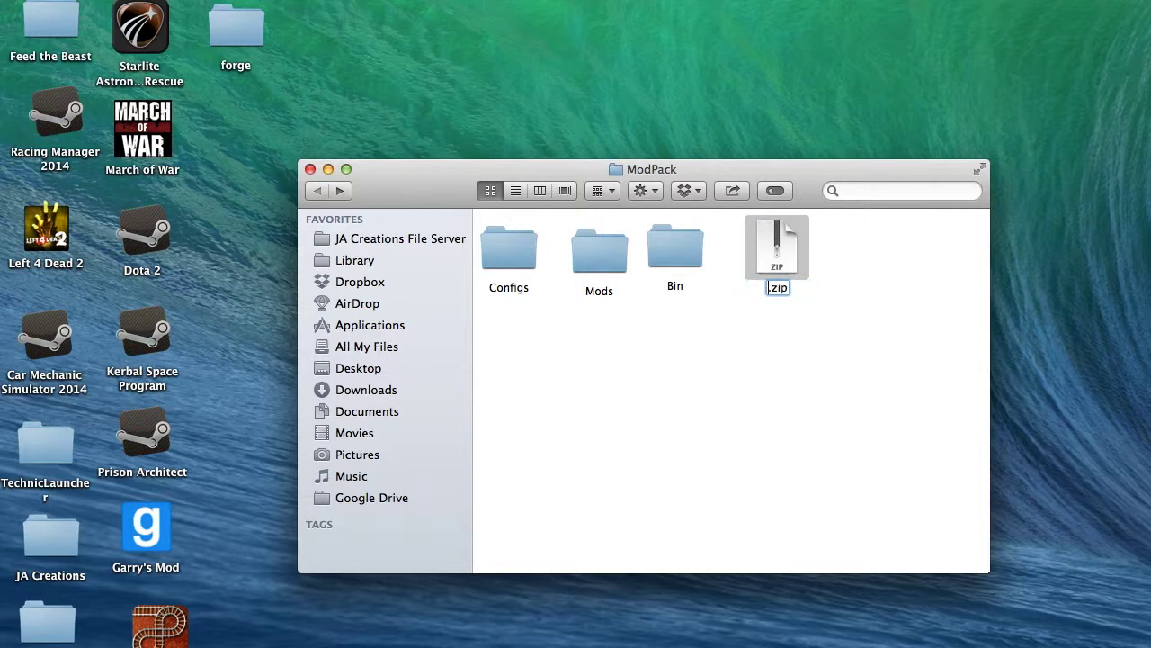
{"action": "type", "text": "stPack"}
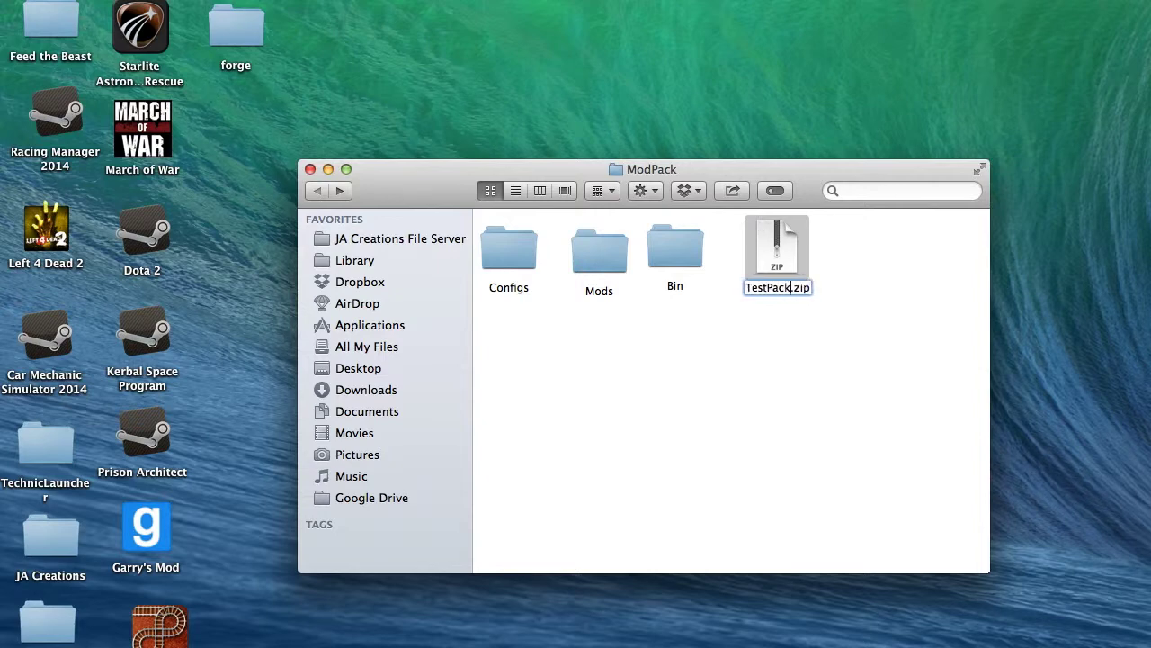
{"action": "type", "text": " V0"}
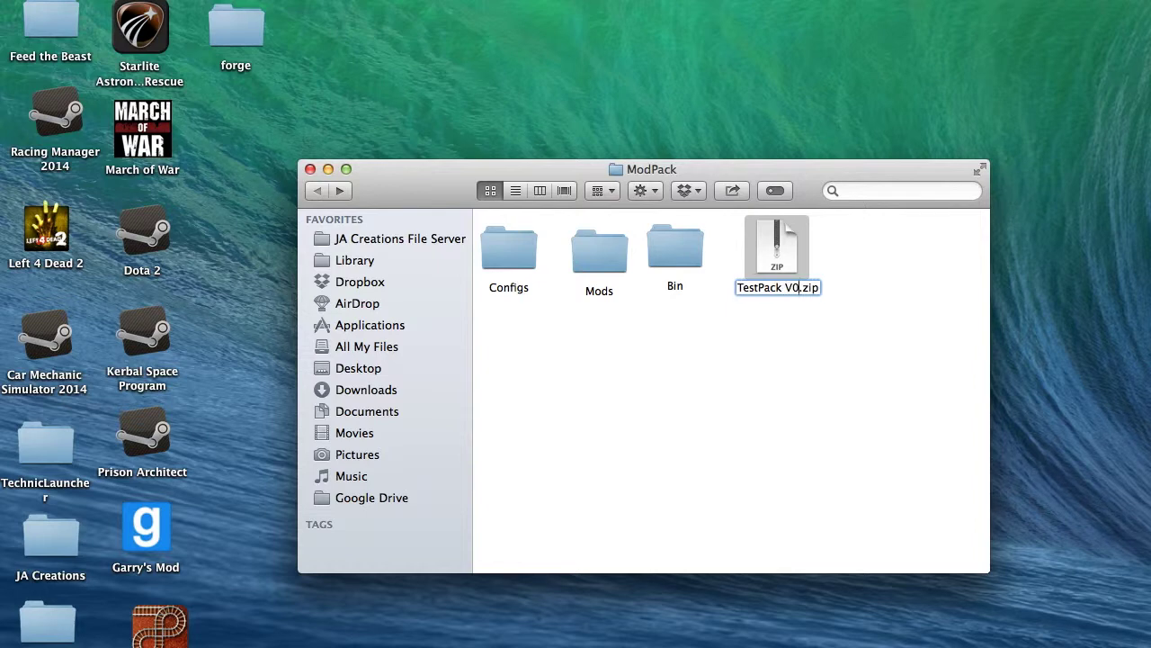
{"action": "type", "text": ".1.1"}
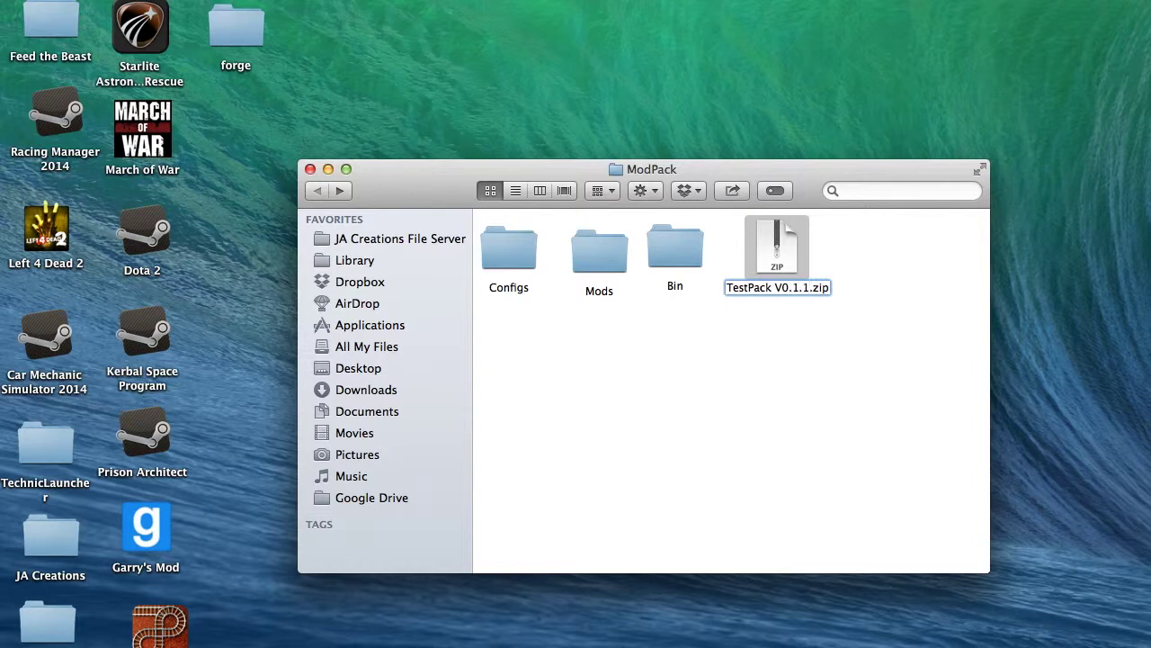
{"action": "key", "text": "Return"}
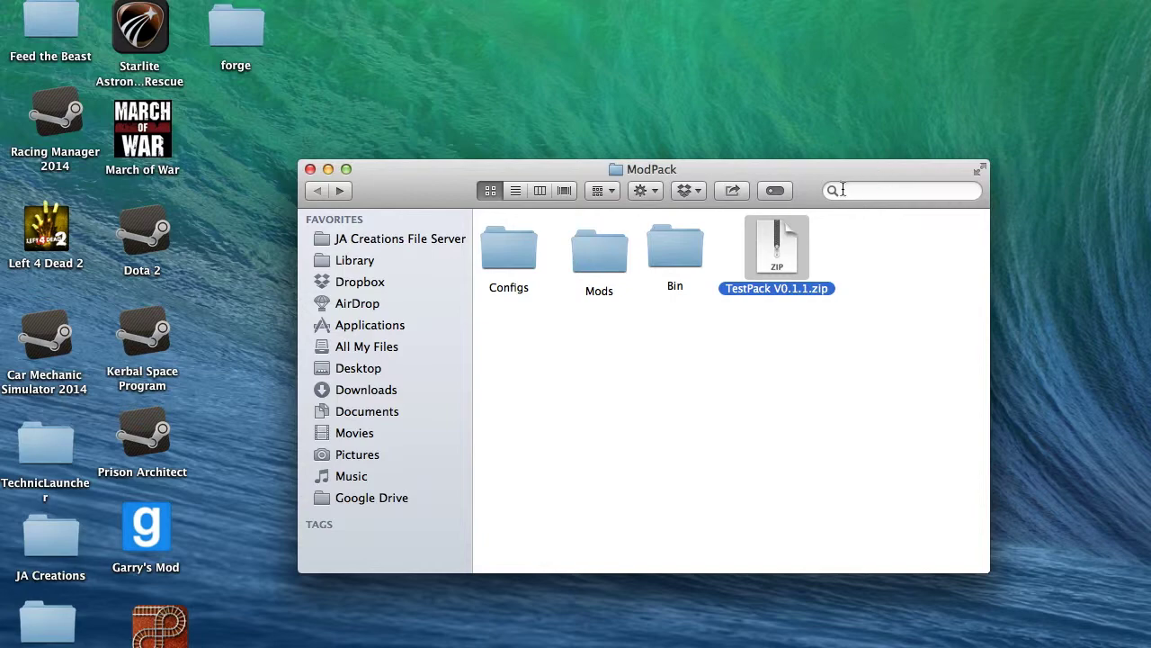
{"action": "left_click_drag", "start_coordinate": [761, 168], "coordinate": [463, 0]}
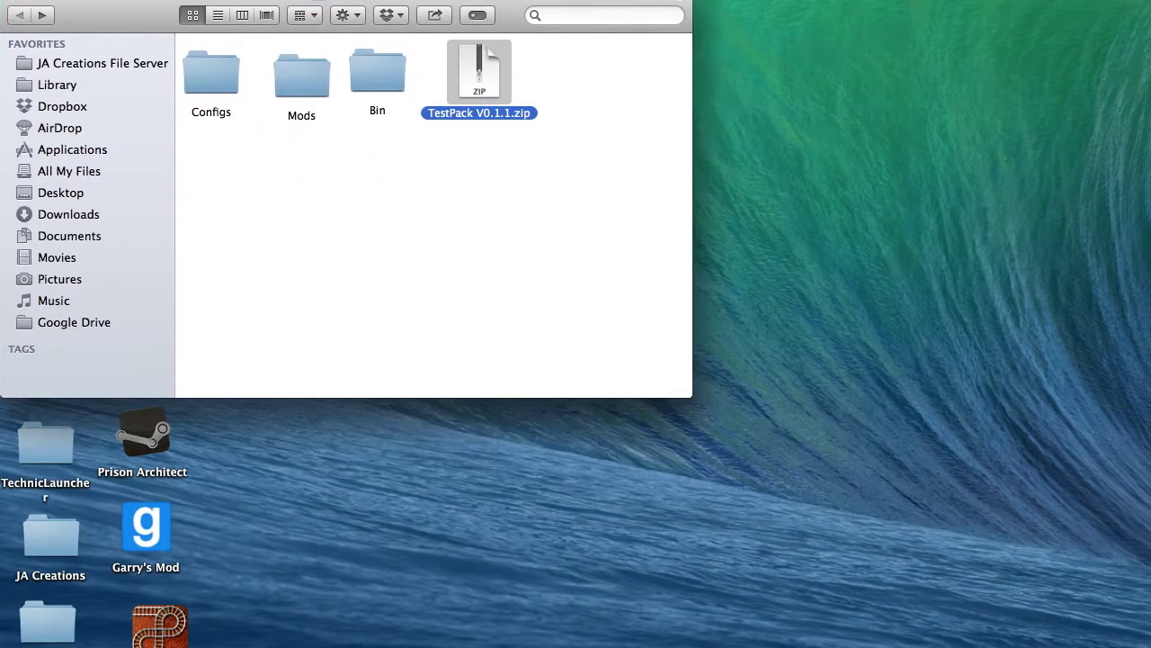
Step: Resize the ModPack window to a full-height strip about half the screen wide and switch to Chrome
{"action": "left_click_drag", "start_coordinate": [656, 405], "coordinate": [670, 643]}
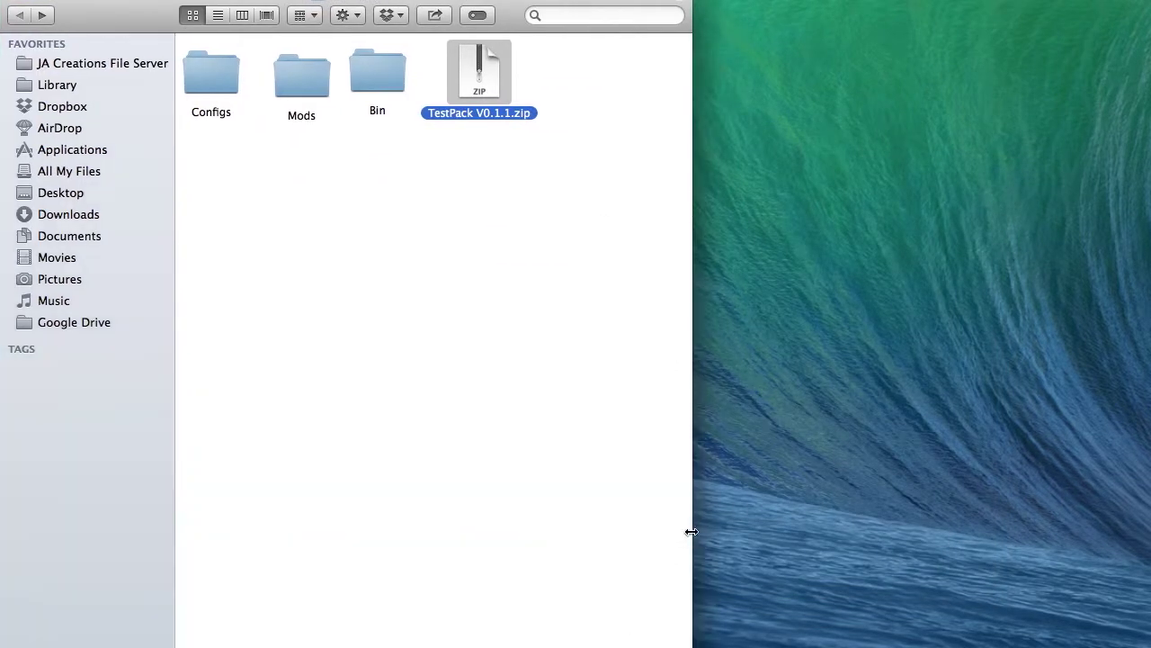
{"action": "left_click_drag", "start_coordinate": [691, 532], "coordinate": [530, 519]}
{"action": "mouse_move", "coordinate": [1132, 450]}
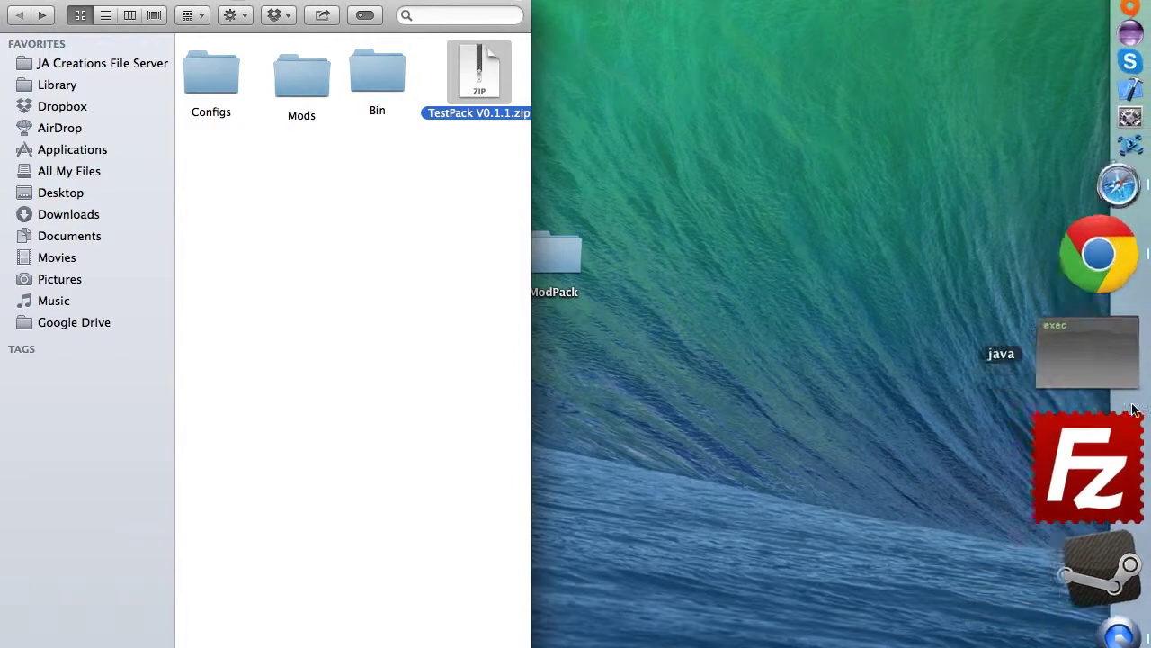
{"action": "left_click", "coordinate": [1107, 386]}
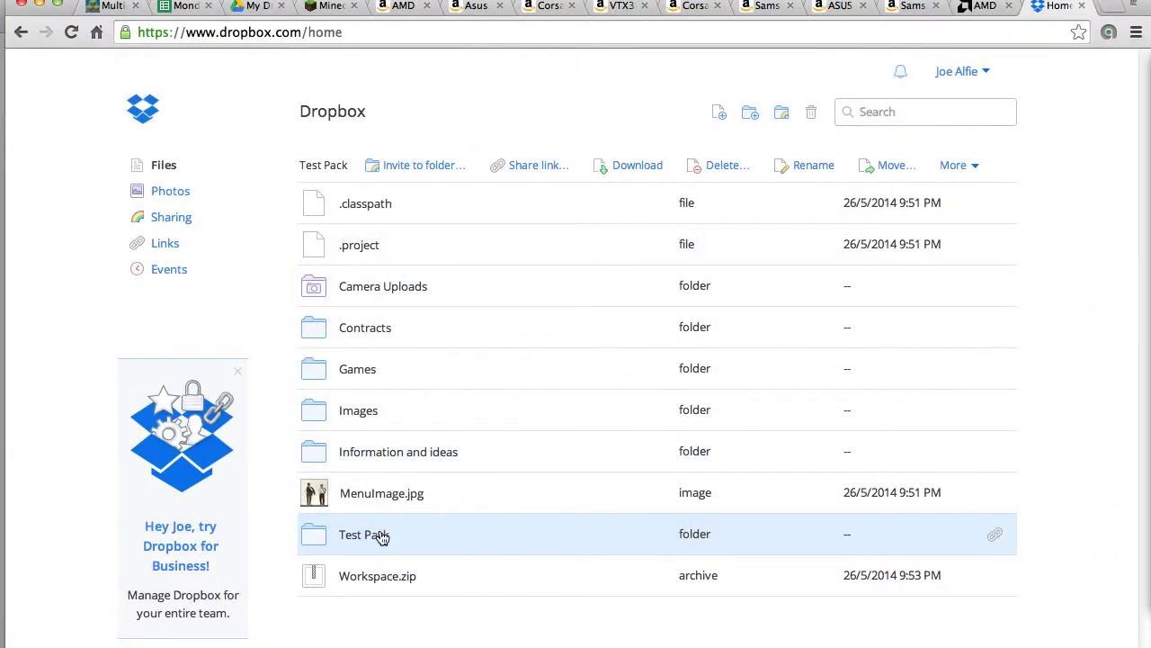
Step: Open the Test Pack folder in Dropbox beside the file window and upload TestPack V0.1.1.zip into it
{"action": "left_click", "coordinate": [381, 537]}
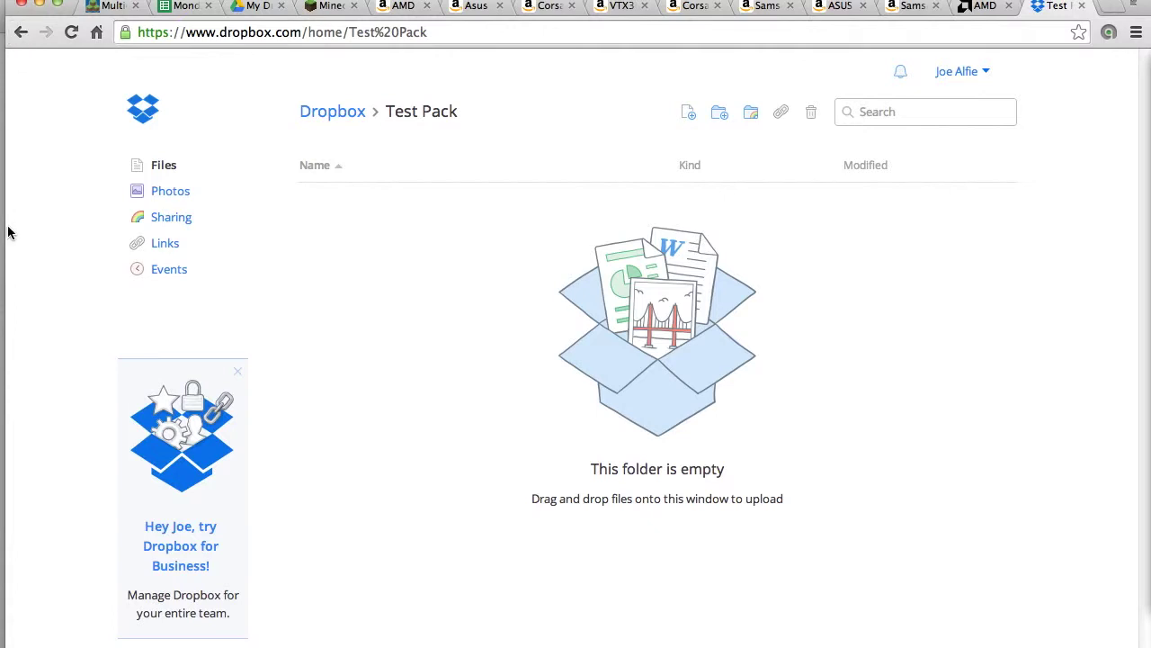
{"action": "left_click_drag", "start_coordinate": [6, 228], "coordinate": [537, 278]}
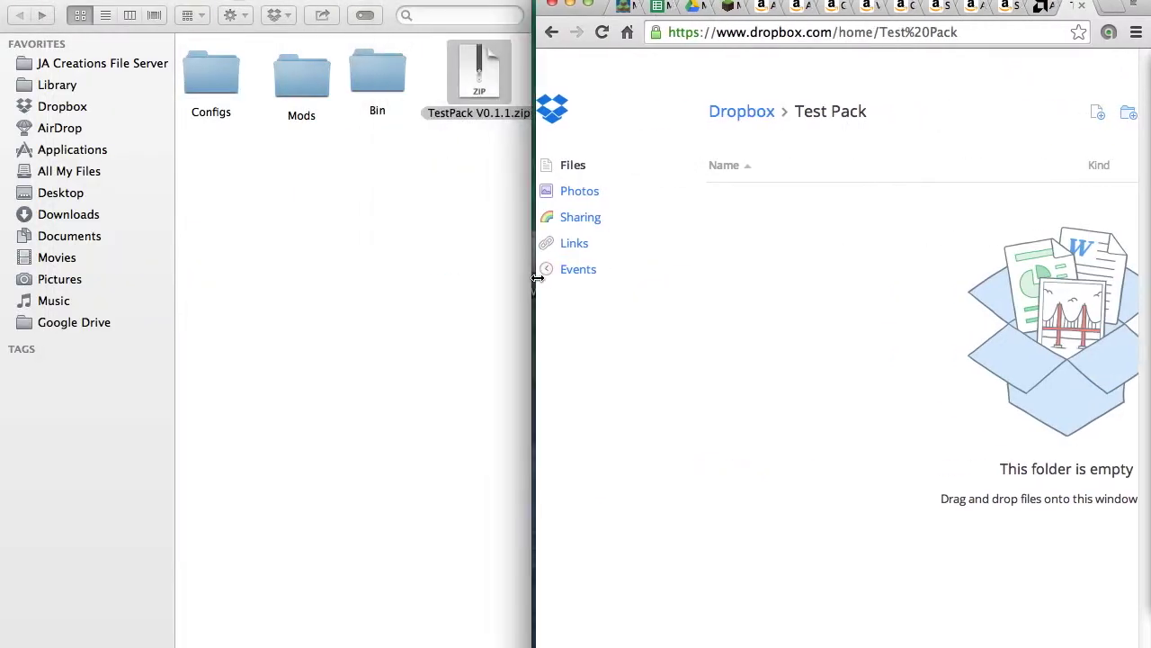
{"action": "left_click_drag", "start_coordinate": [507, 115], "coordinate": [800, 229]}
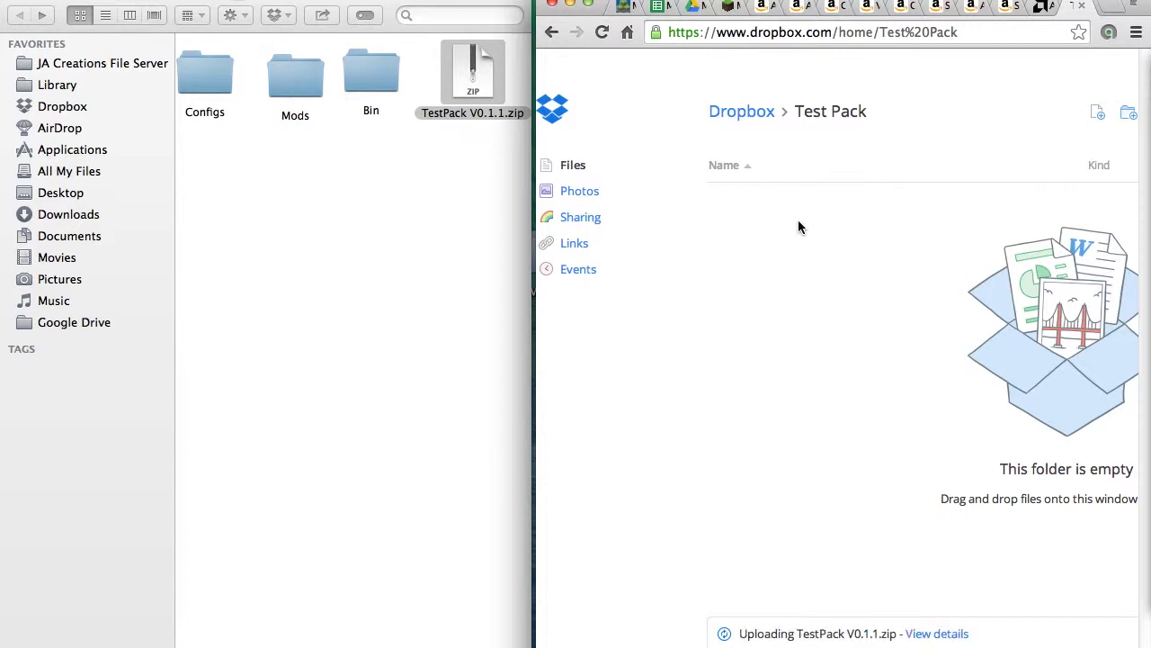
{"action": "left_click", "coordinate": [589, 6]}
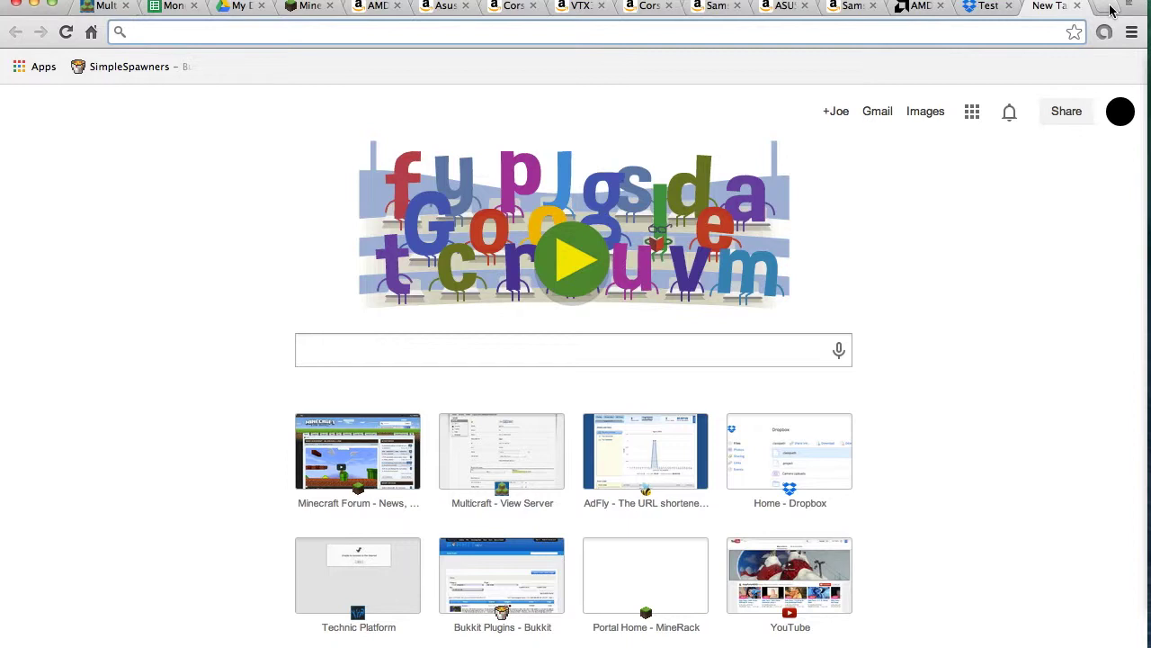
{"action": "type", "text": "tech"}
{"action": "key", "text": "Return"}
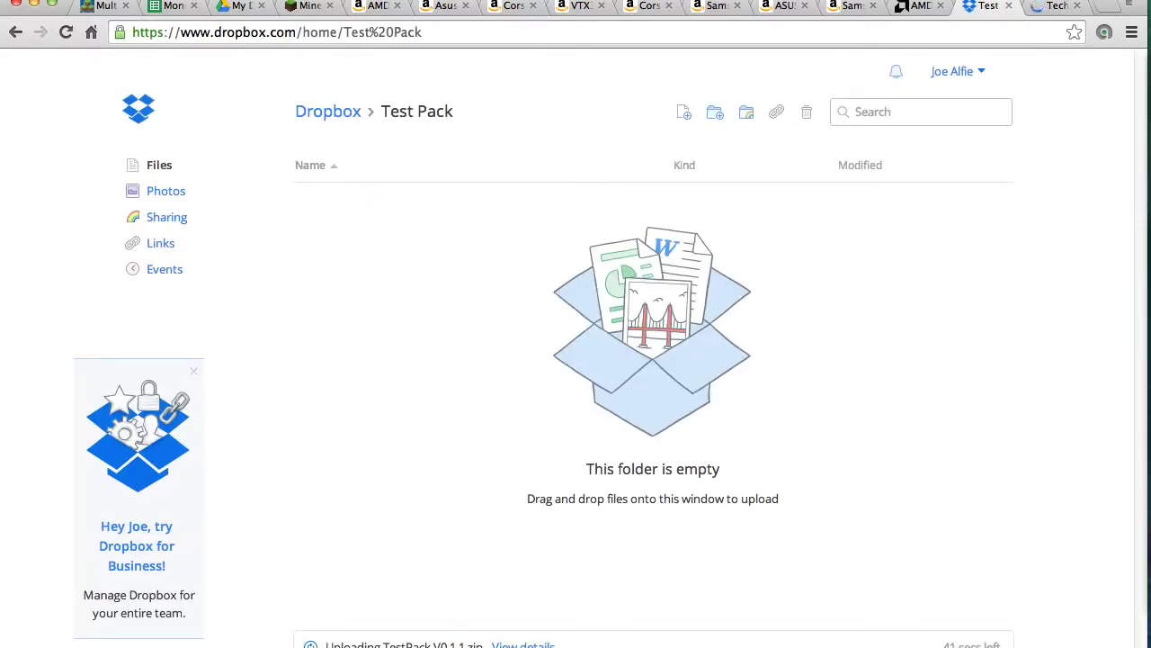
{"action": "left_click", "coordinate": [1057, 5]}
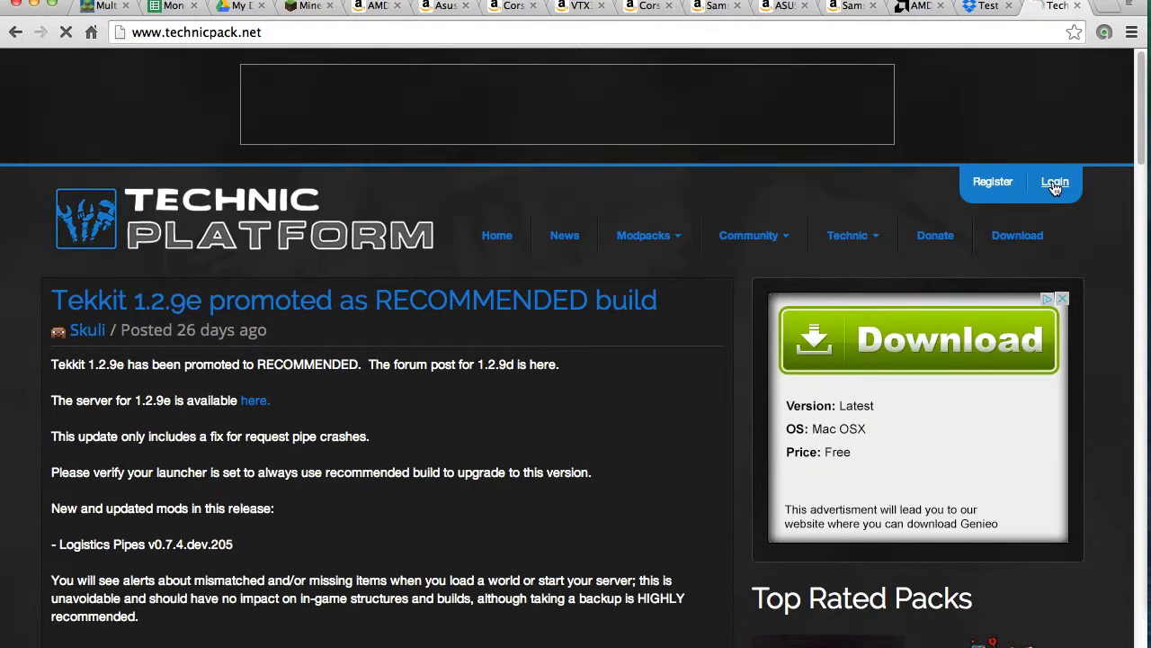
Step: Log in to Technic Platform with the saved credentials and the Remember me option enabled
{"action": "left_click", "coordinate": [1056, 183]}
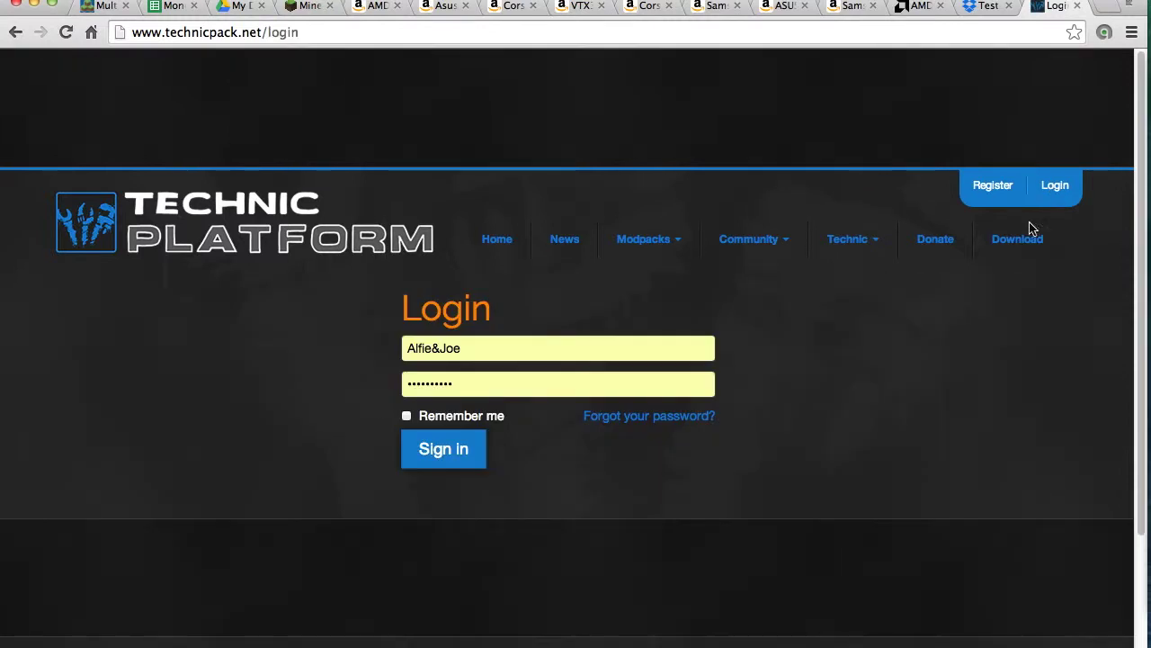
{"action": "left_click", "coordinate": [421, 420]}
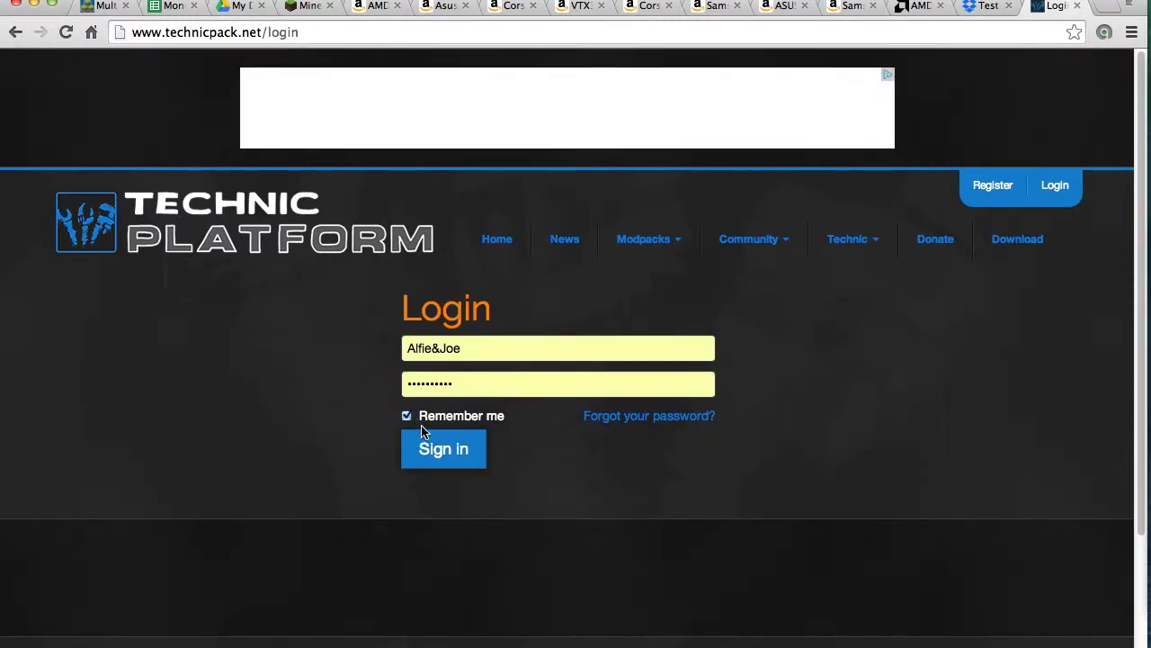
{"action": "left_click", "coordinate": [436, 451]}
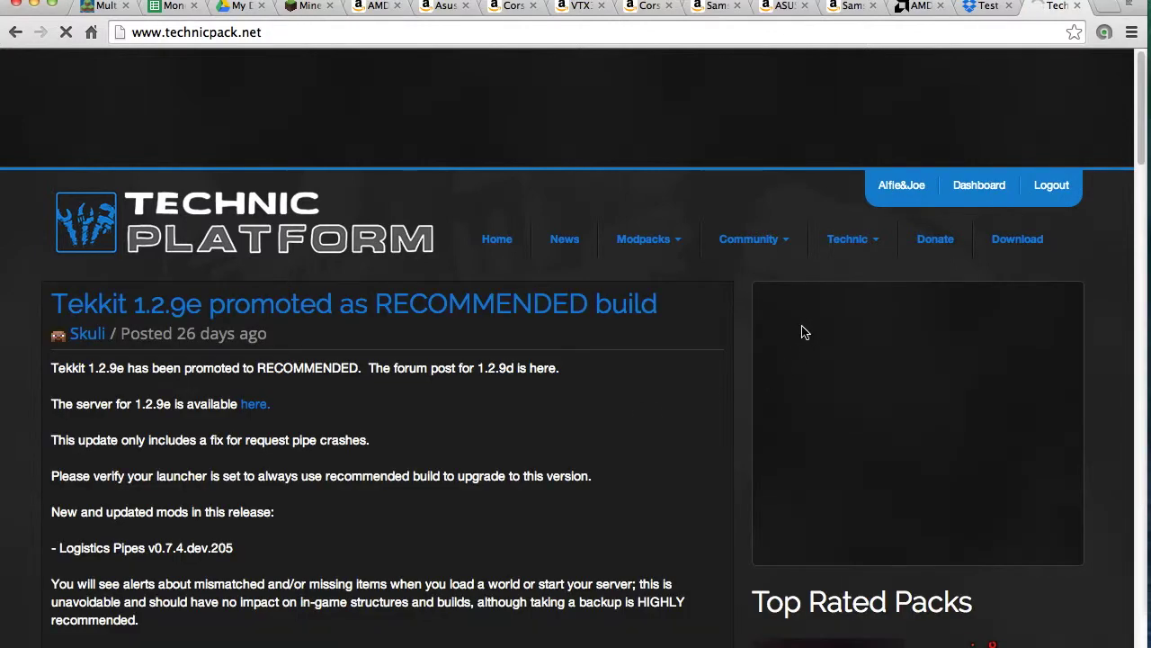
Step: Start creating a new modpack from the account's modpack page and set its Minecraft version to 1.6.4
{"action": "left_click", "coordinate": [648, 239]}
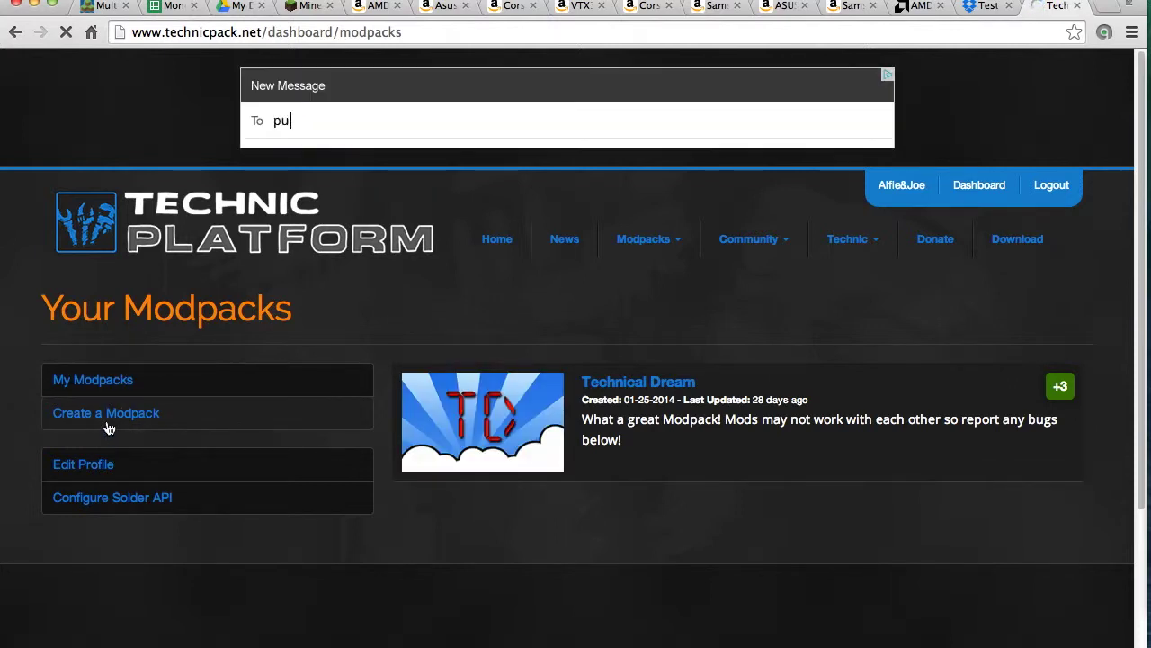
{"action": "left_click", "coordinate": [106, 415]}
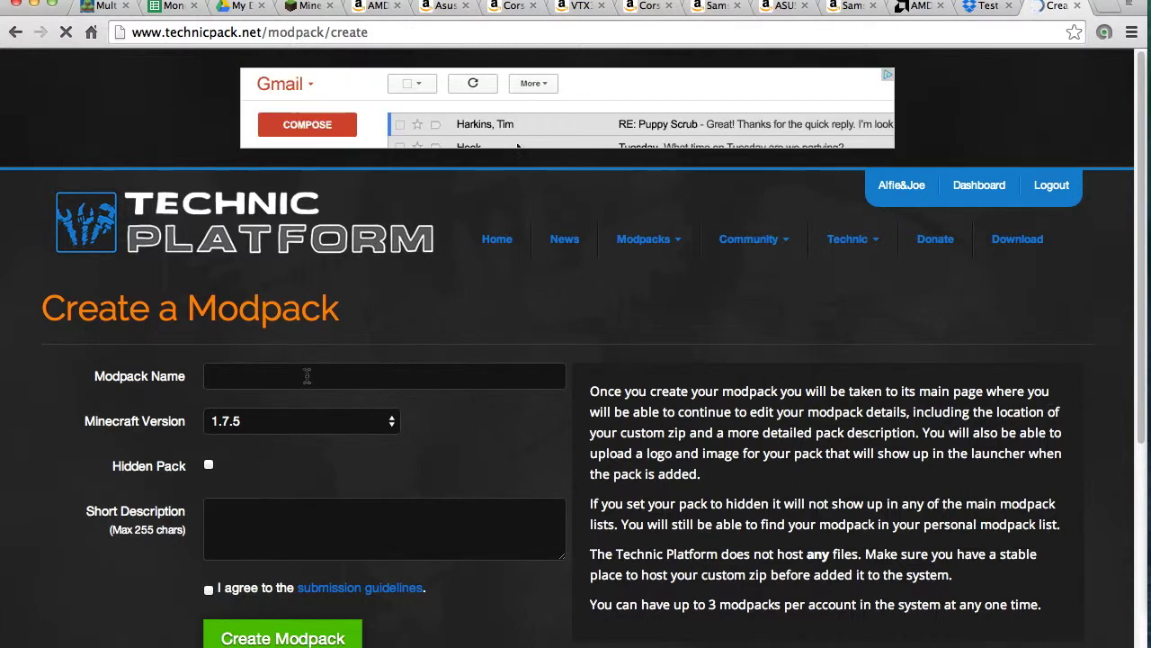
{"action": "left_click", "coordinate": [303, 422]}
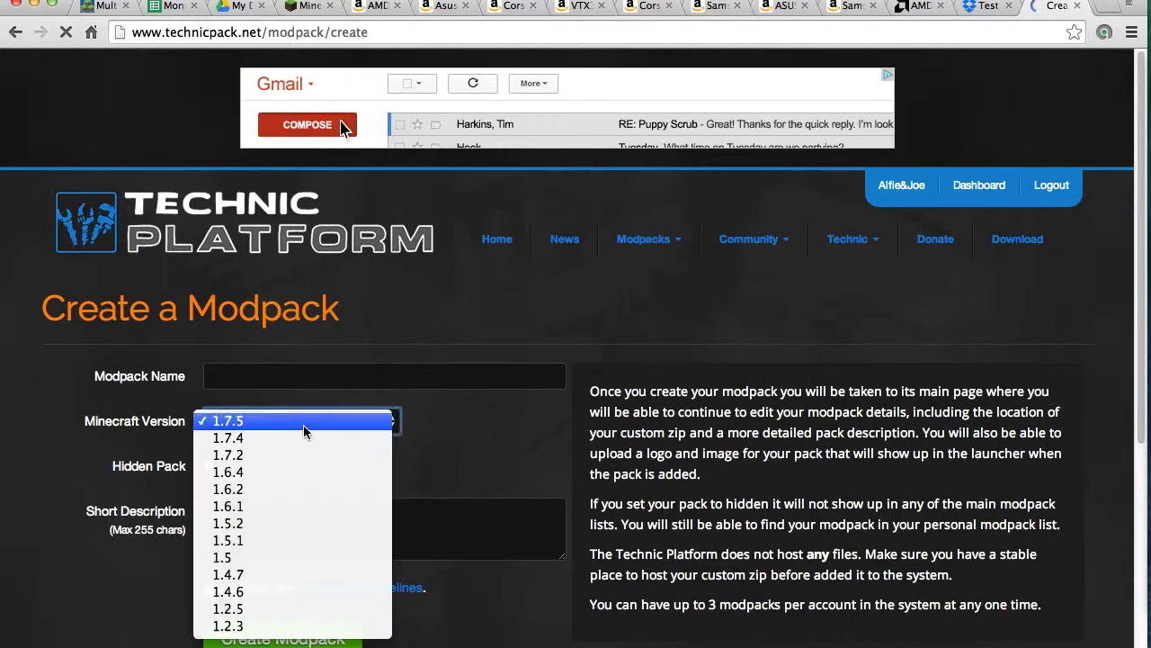
{"action": "left_click", "coordinate": [328, 472]}
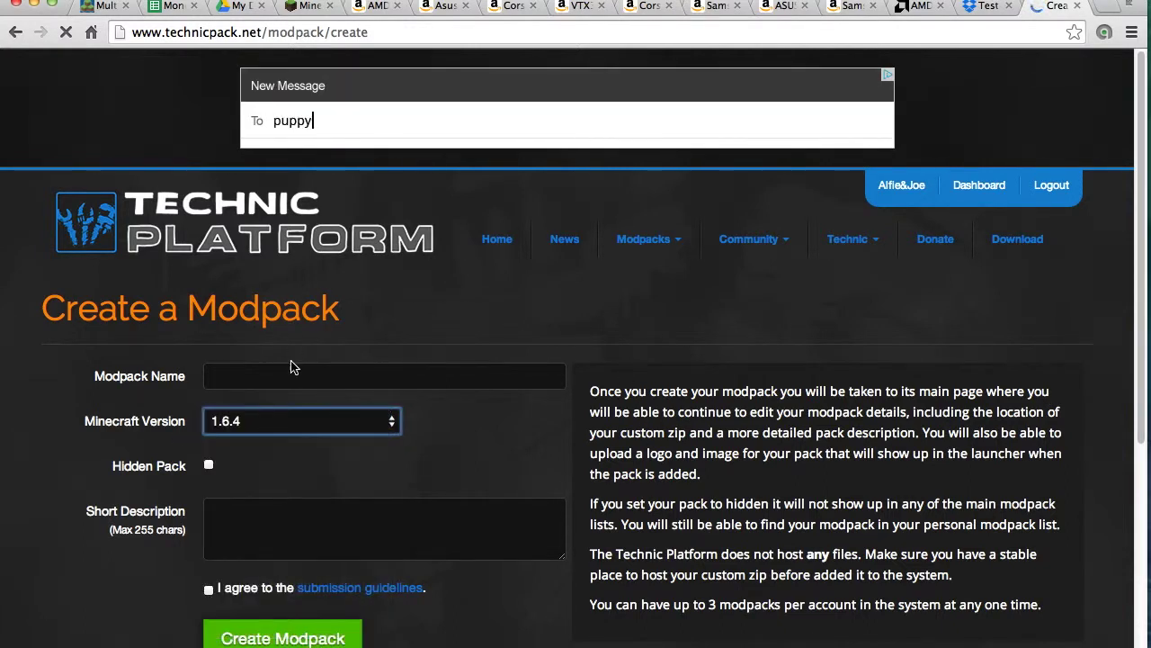
Step: Enter Tcequidsijnbyercuxzhksodv8y as the modpack name
{"action": "left_click", "coordinate": [291, 370]}
{"action": "type", "text": "Tcequid"}
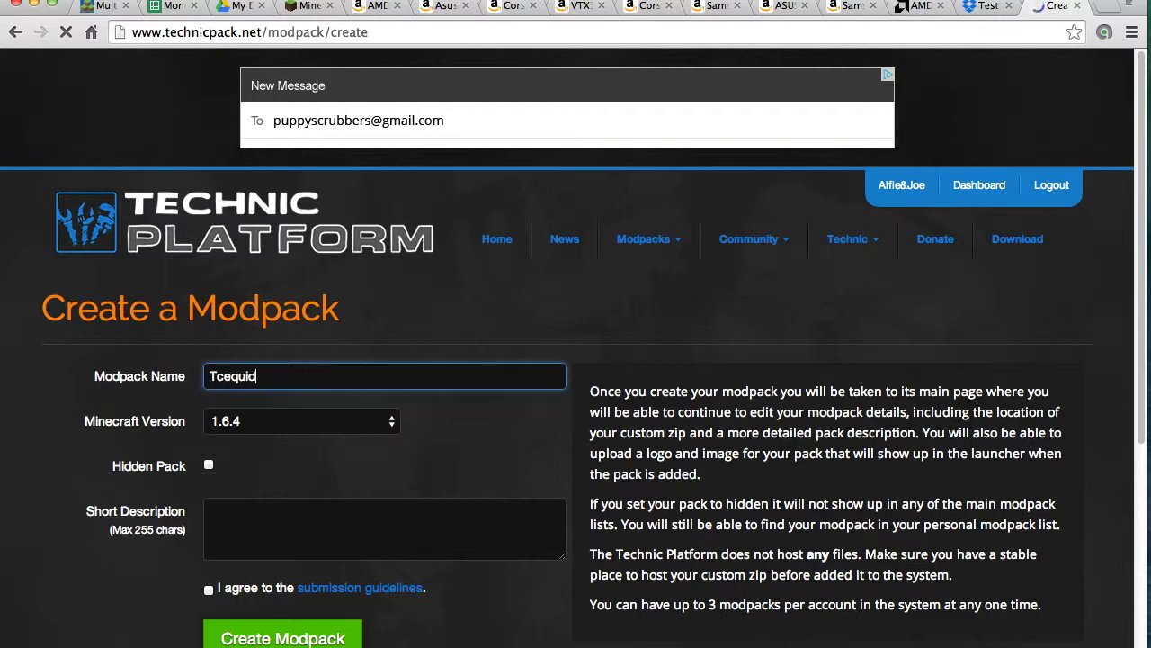
{"action": "type", "text": "sijnbyercuxzhksodv8y"}
Step: Enter the short description "4r nghtyt5rtgt45r3ffcrvadefsvs" and agree to the submission guidelines
{"action": "left_click", "coordinate": [339, 509]}
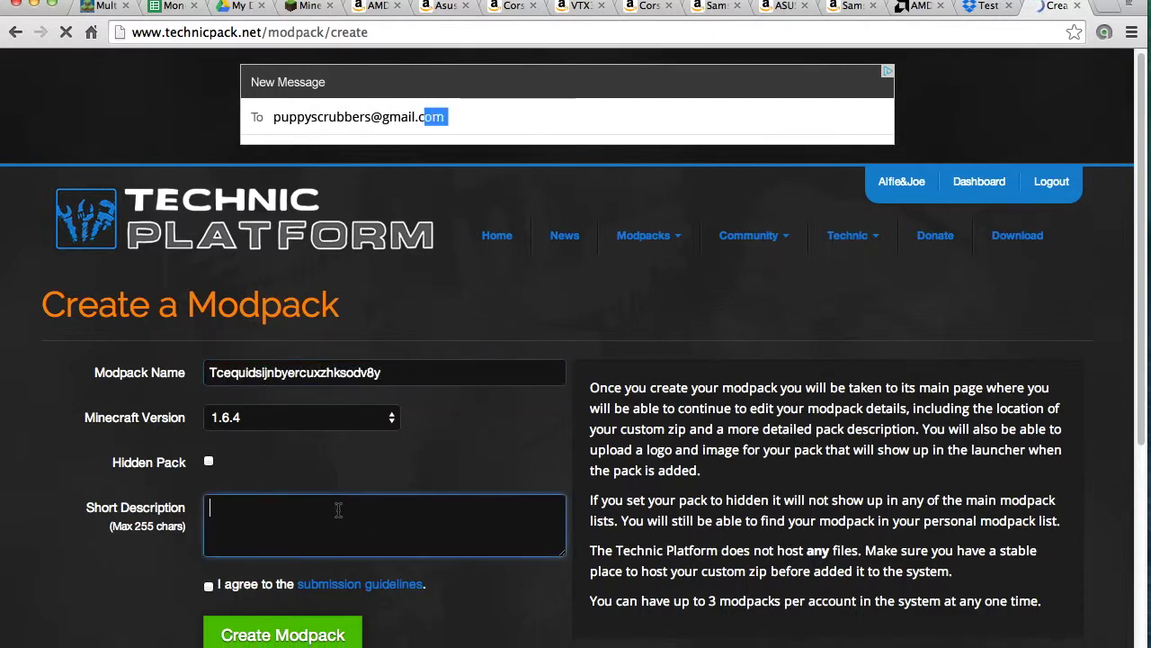
{"action": "type", "text": "4r nghtyt5rtgt45r3ffcrvade"}
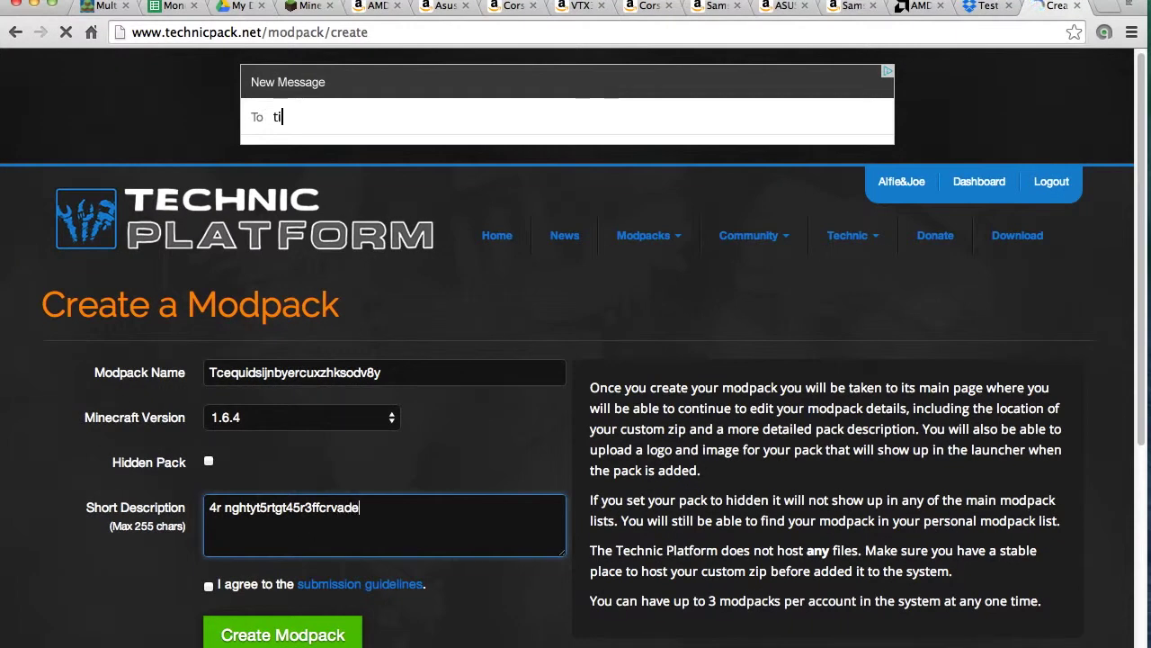
{"action": "type", "text": "fsvs"}
{"action": "left_click", "coordinate": [208, 586]}
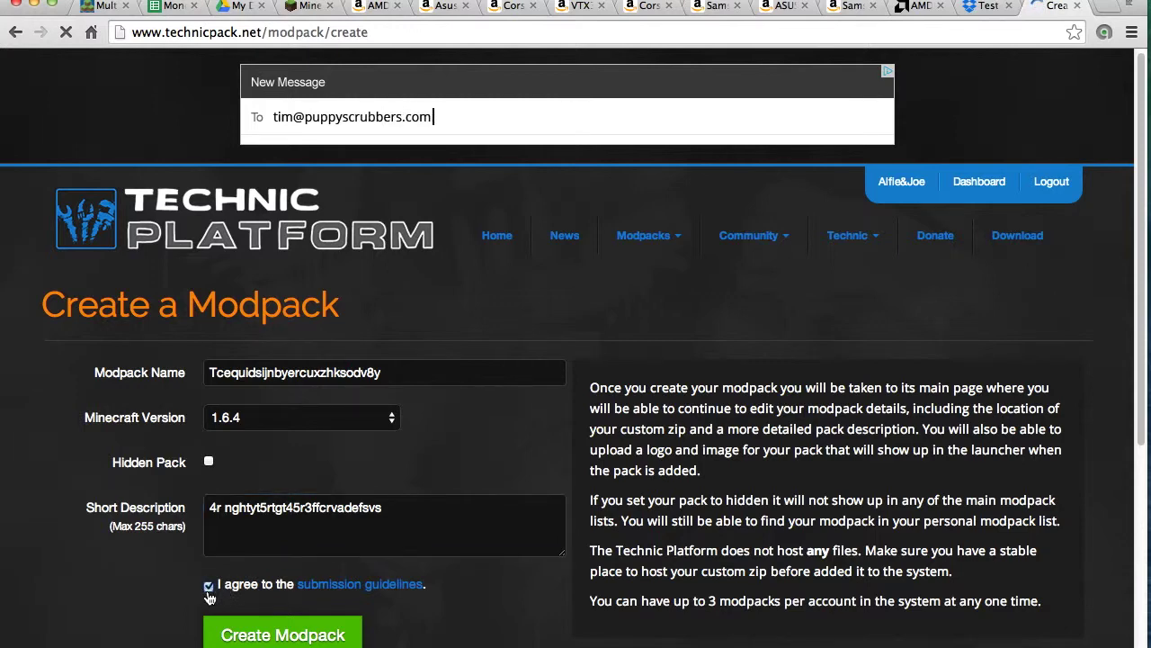
Step: Replace the modpack name with Chicken Chunks Mods Pack 123 and create the modpack
{"action": "scroll", "coordinate": [354, 486], "scroll_direction": "down", "scroll_amount": 5}
{"action": "scroll", "coordinate": [355, 486], "scroll_direction": "up", "scroll_amount": 5}
{"action": "left_click", "coordinate": [241, 355]}
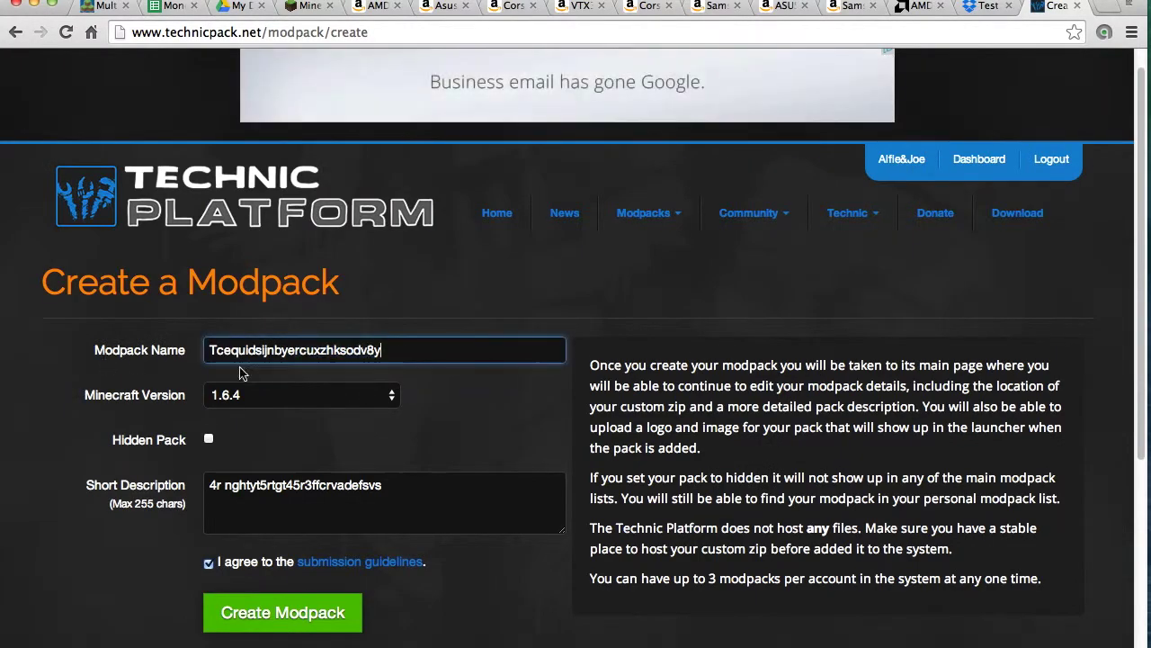
{"action": "left_click_drag", "start_coordinate": [420, 348], "coordinate": [223, 338]}
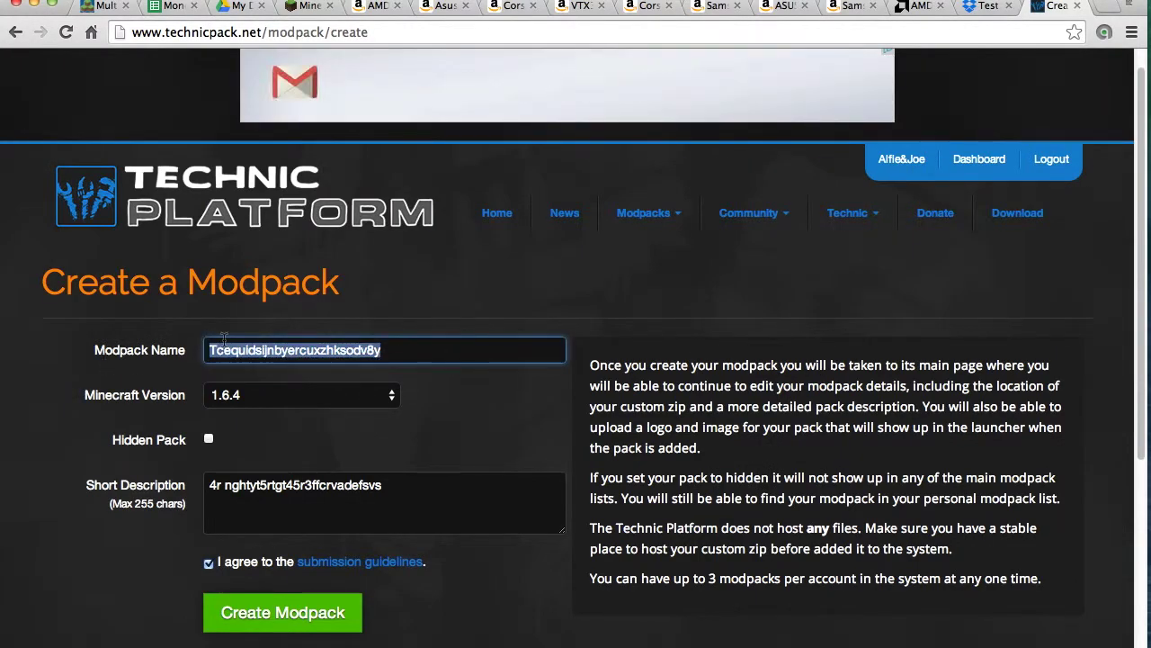
{"action": "type", "text": "Chick"}
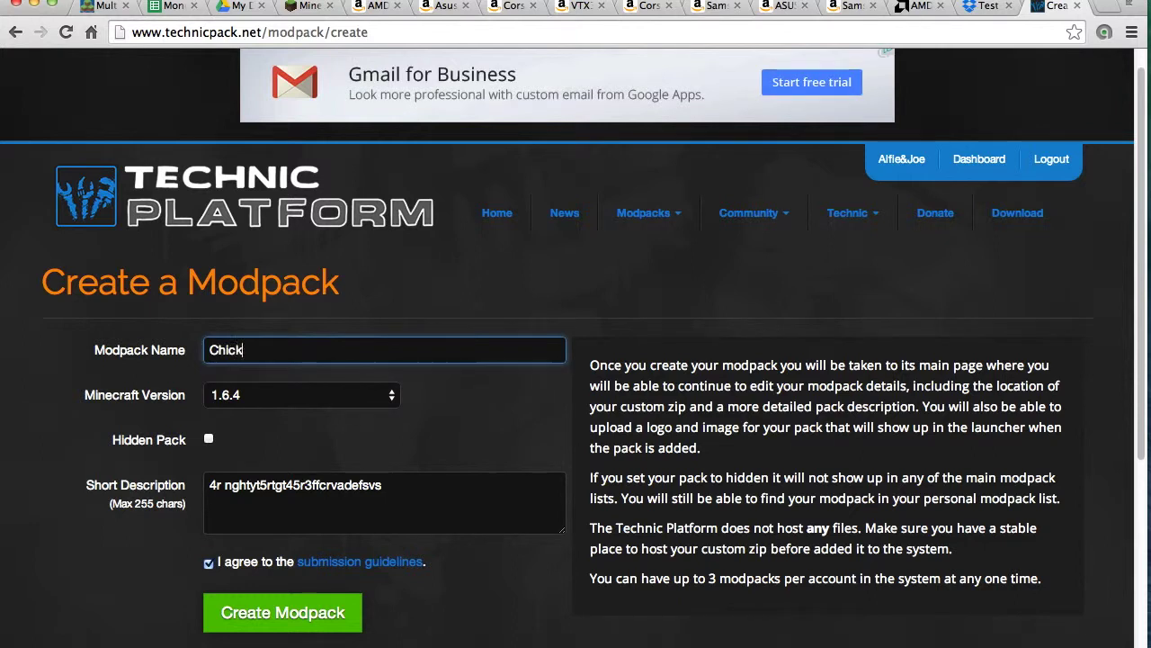
{"action": "type", "text": "en Chunks Mods Pack 123"}
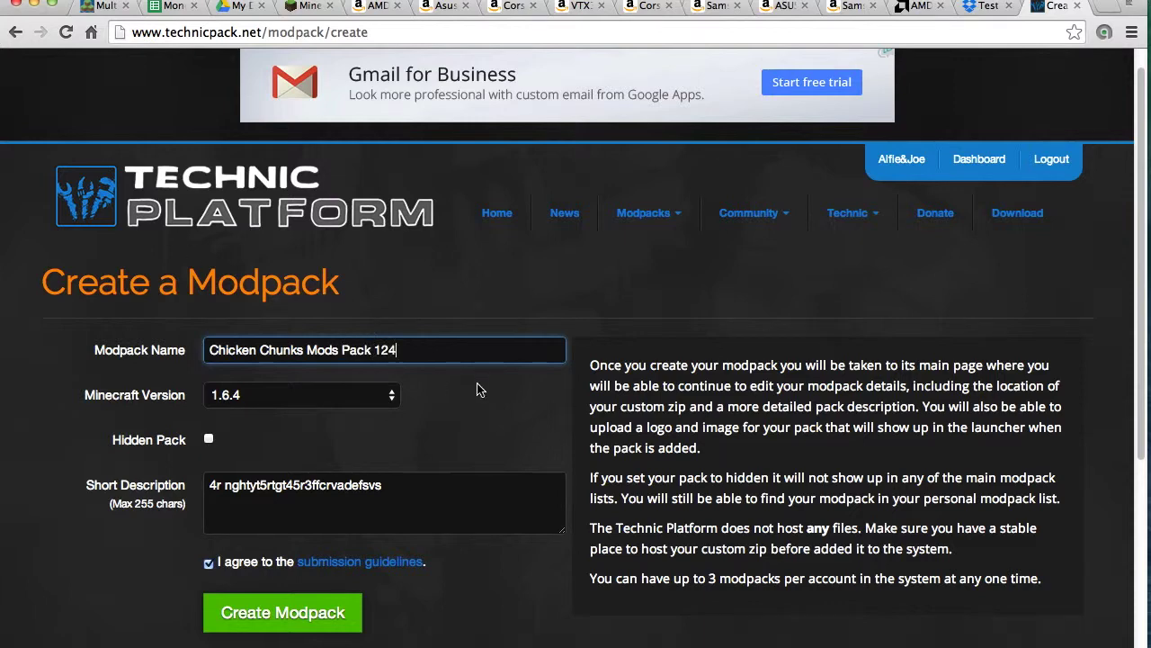
{"action": "scroll", "coordinate": [420, 470], "scroll_direction": "down", "scroll_amount": 1}
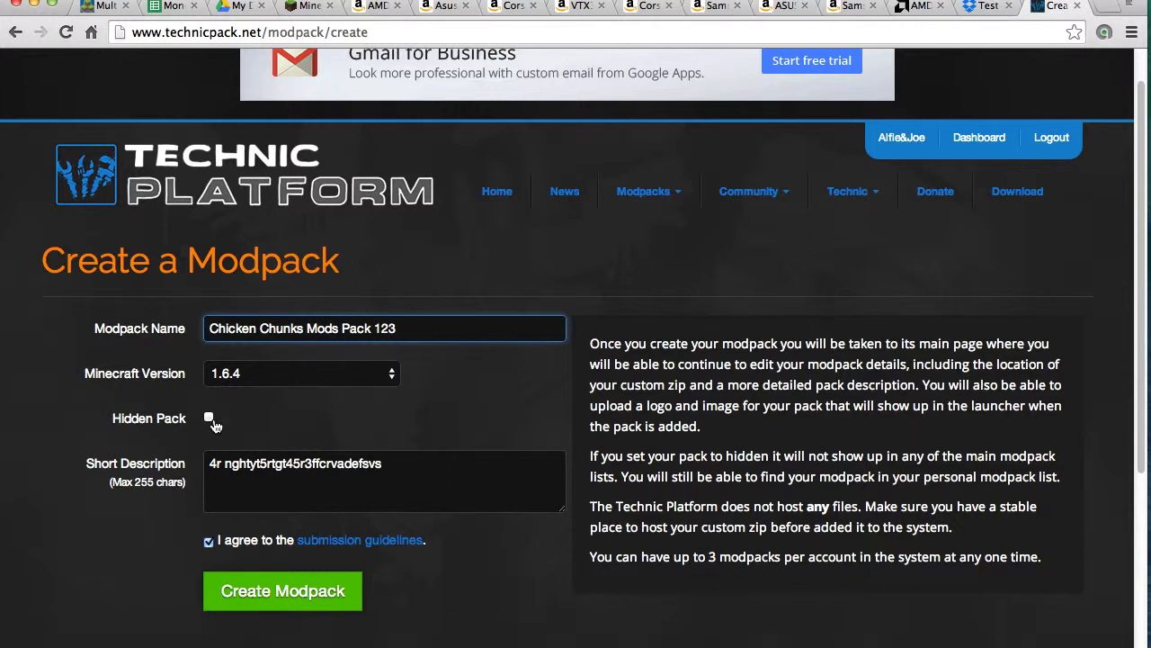
{"action": "left_click", "coordinate": [304, 611]}
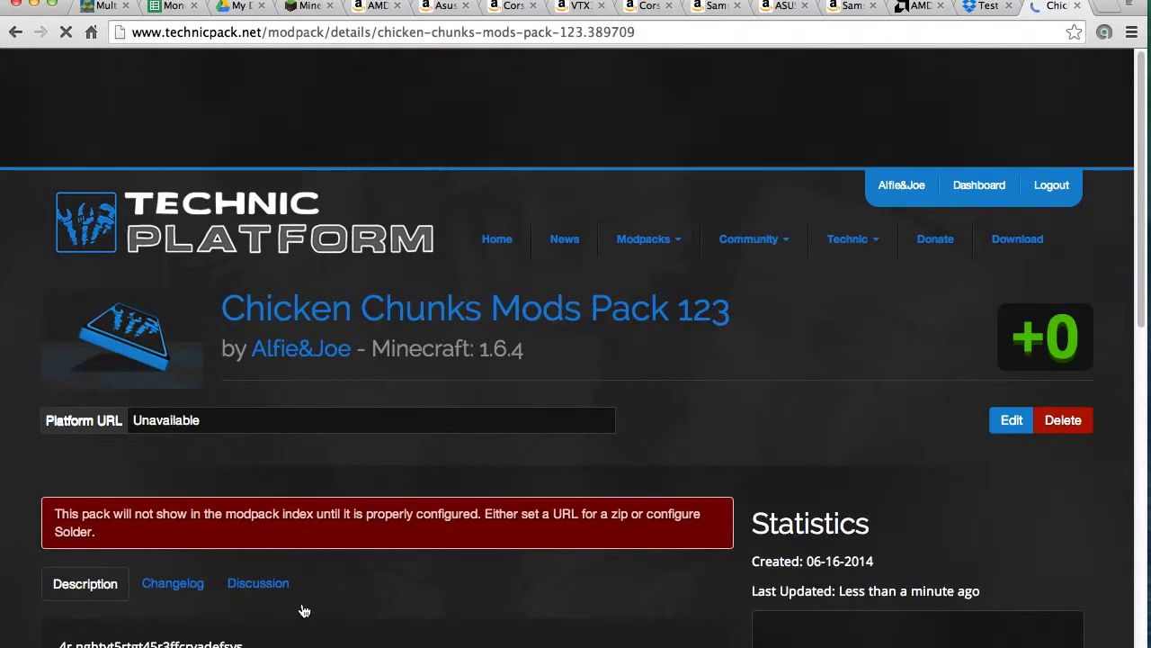
Step: Open the new modpack for editing and set its version to 0.1.1
{"action": "scroll", "coordinate": [207, 299], "scroll_direction": "down", "scroll_amount": 1}
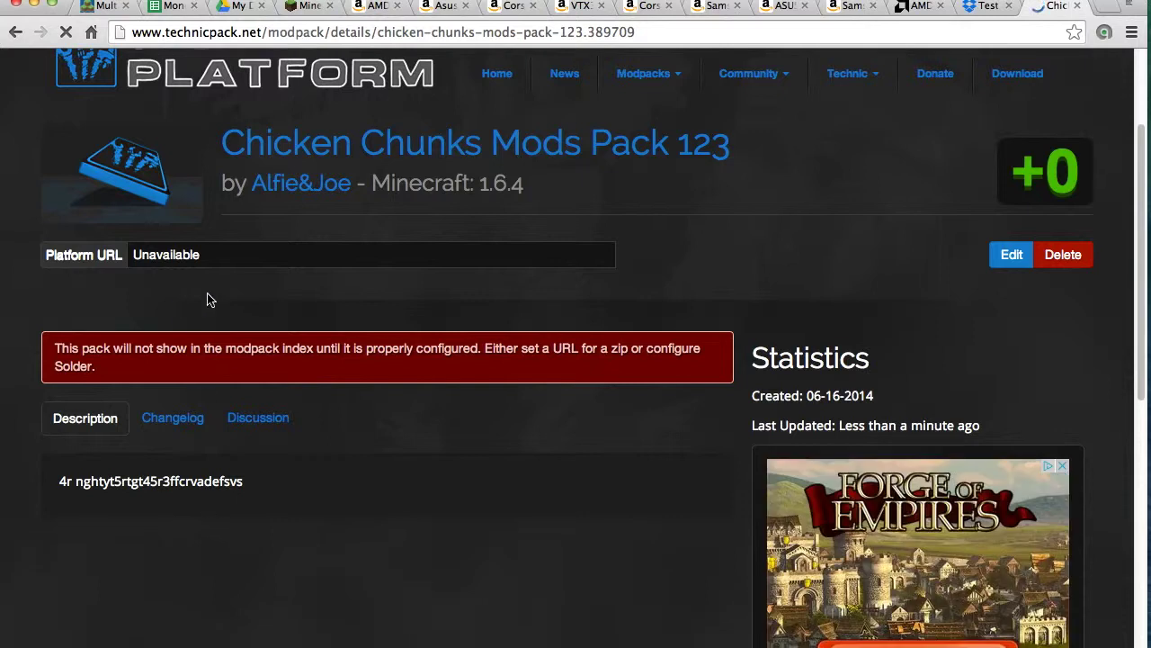
{"action": "left_click", "coordinate": [1004, 265]}
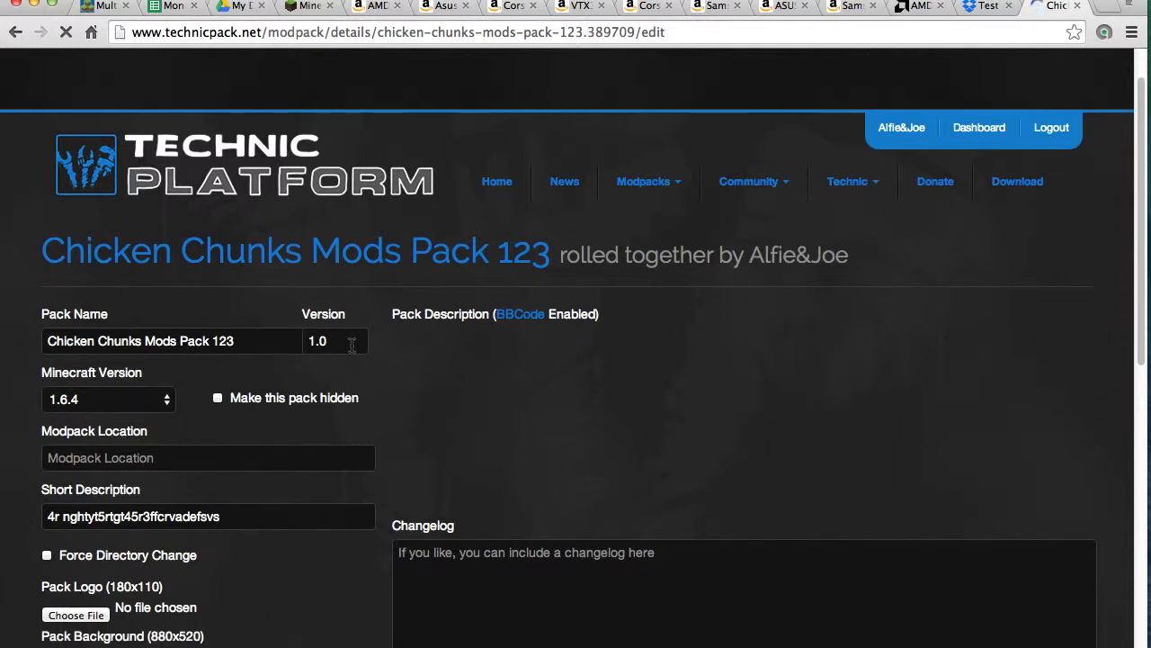
{"action": "left_click", "coordinate": [352, 342]}
{"action": "key", "text": "BackSpace"}
{"action": "key", "text": "BackSpace"}
{"action": "key", "text": "BackSpace"}
{"action": "type", "text": "0.1"}
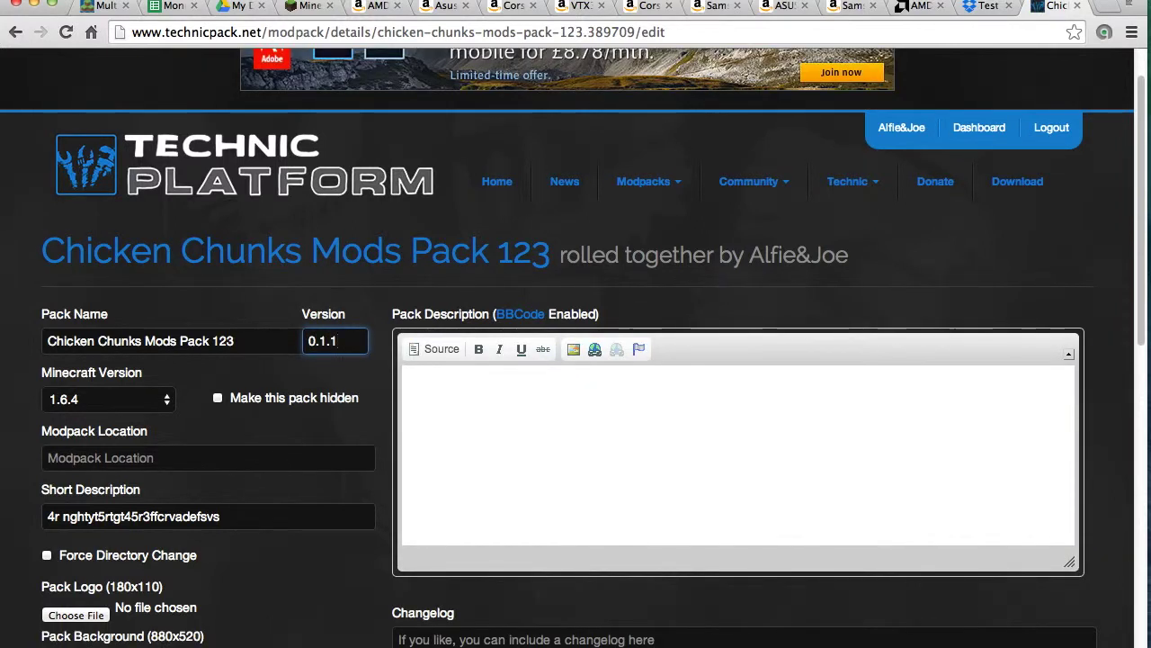
{"action": "left_click", "coordinate": [201, 457]}
{"action": "type", "text": "1"}
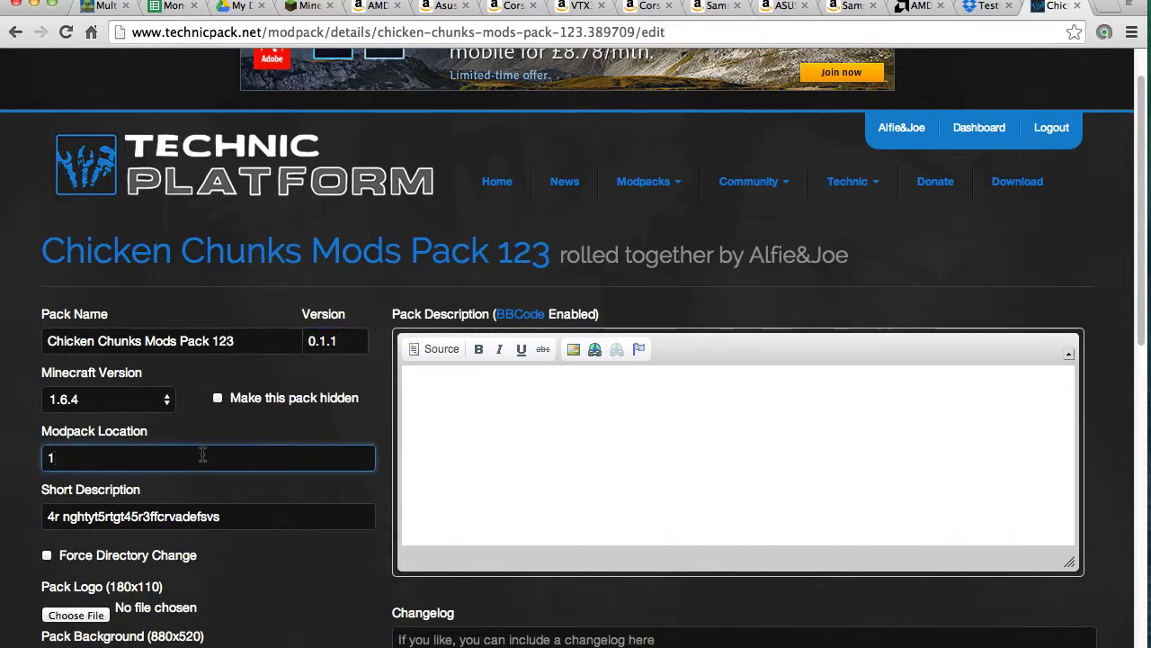
{"action": "key", "text": "BackSpace"}
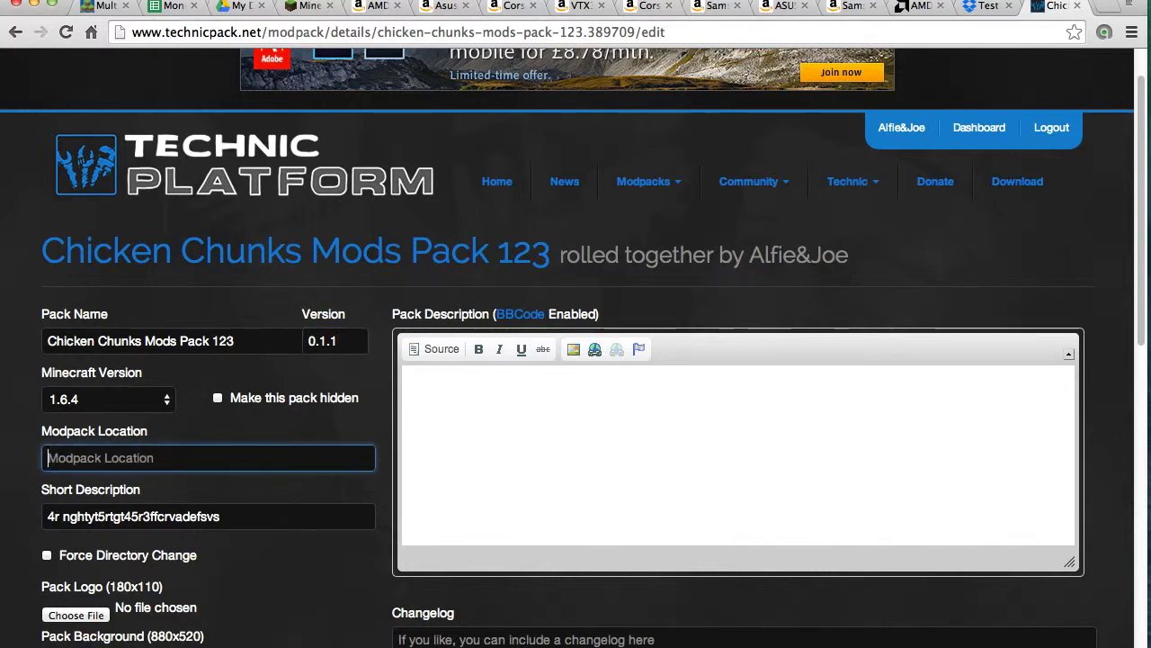
Step: Open the Dropbox share page of TestPack V0.1.1.zip, dismiss the sharing dialog and copy the page's web address
{"action": "left_click", "coordinate": [977, 6]}
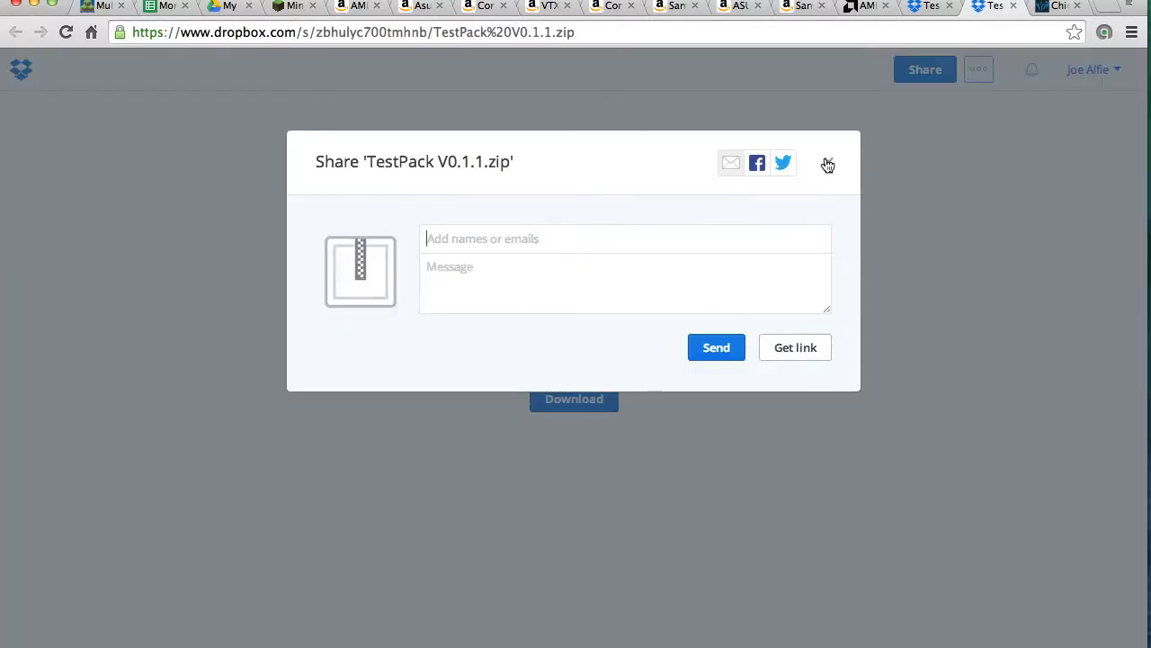
{"action": "left_click", "coordinate": [828, 164]}
{"action": "triple_click", "coordinate": [593, 29]}
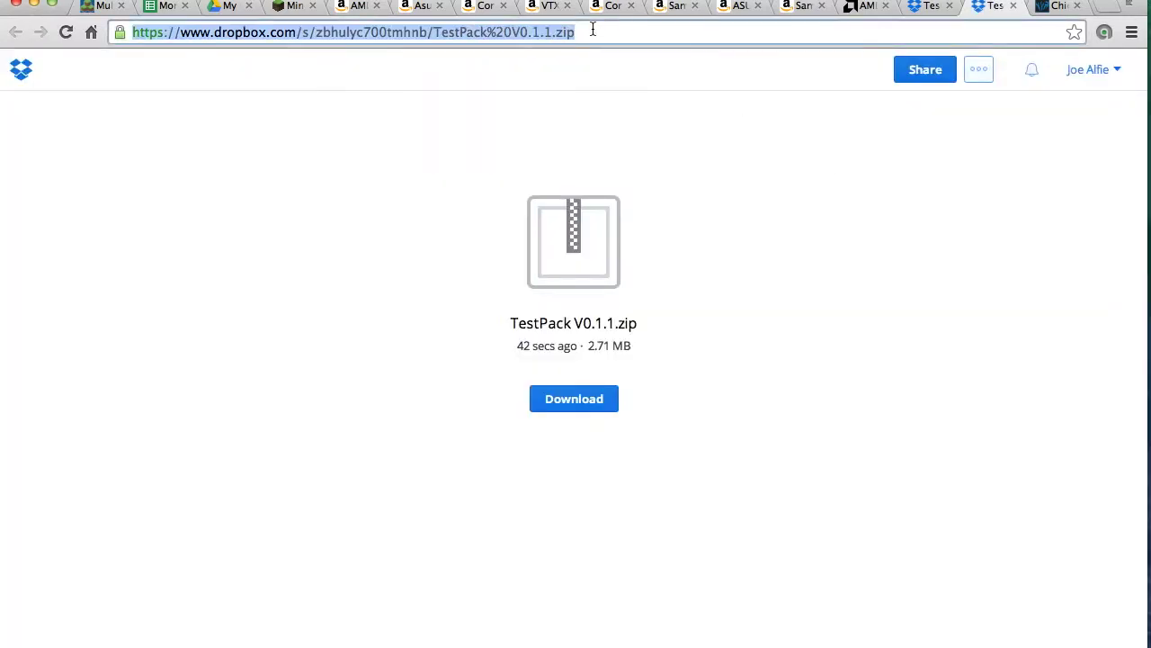
{"action": "key", "text": "super+c"}
Step: Paste the copied Dropbox link as the Modpack Location on the Technic Platform edit page
{"action": "left_click", "coordinate": [1057, 6]}
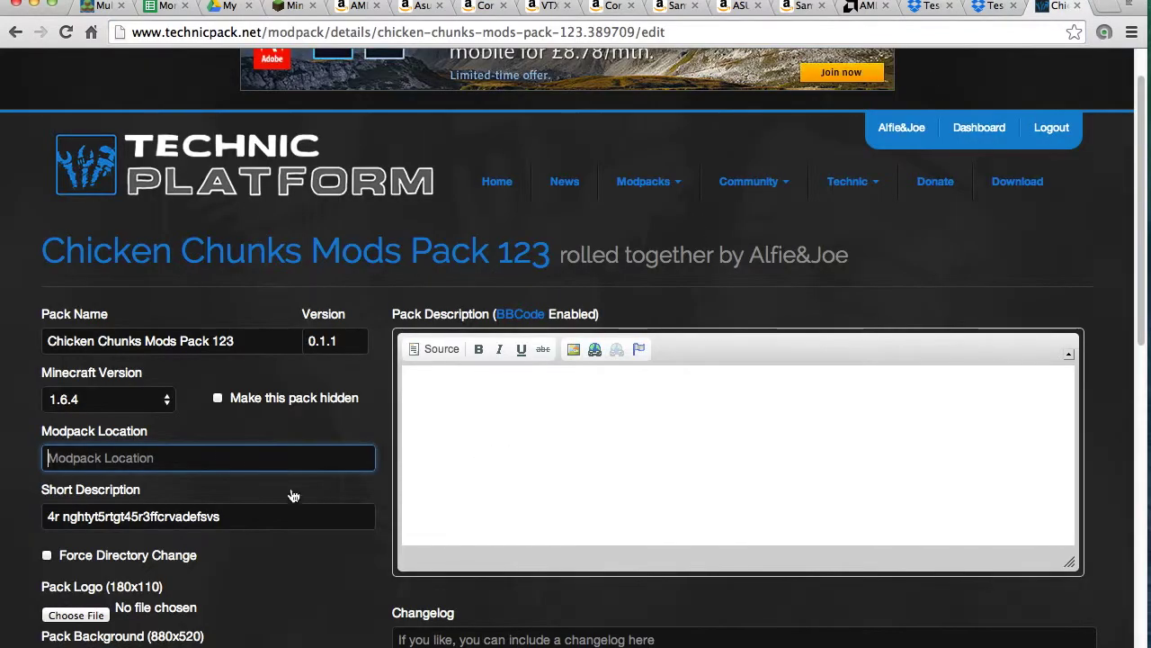
{"action": "left_click", "coordinate": [229, 460]}
{"action": "key", "text": "super+v"}
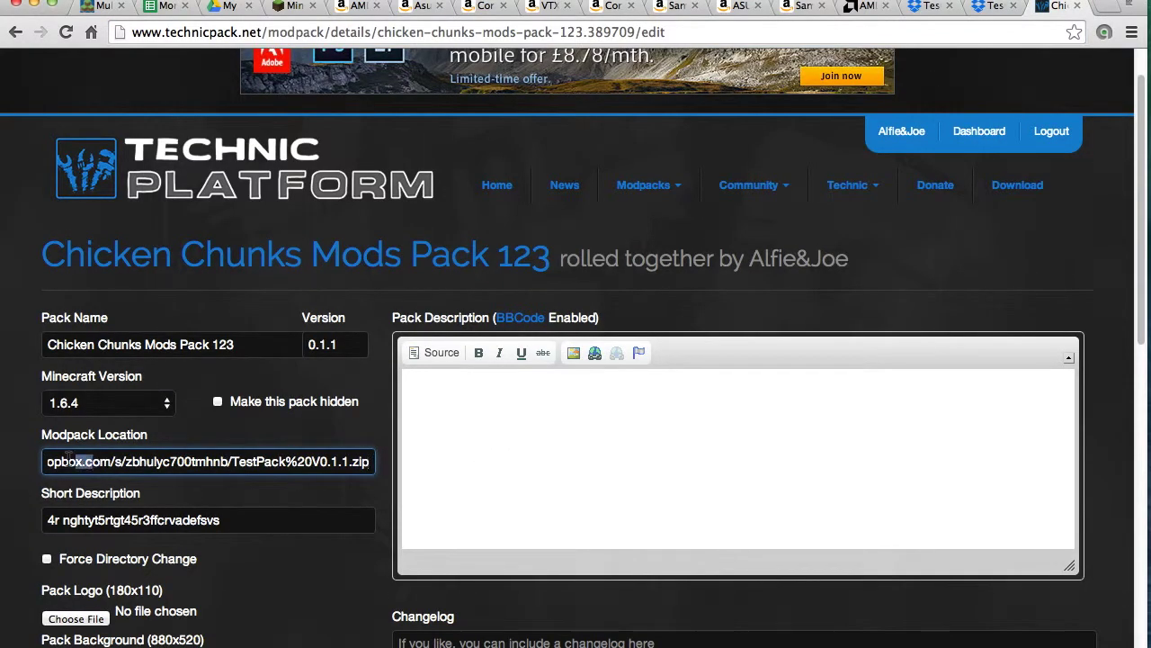
{"action": "left_click_drag", "start_coordinate": [81, 460], "coordinate": [78, 459]}
{"action": "left_click", "coordinate": [122, 460]}
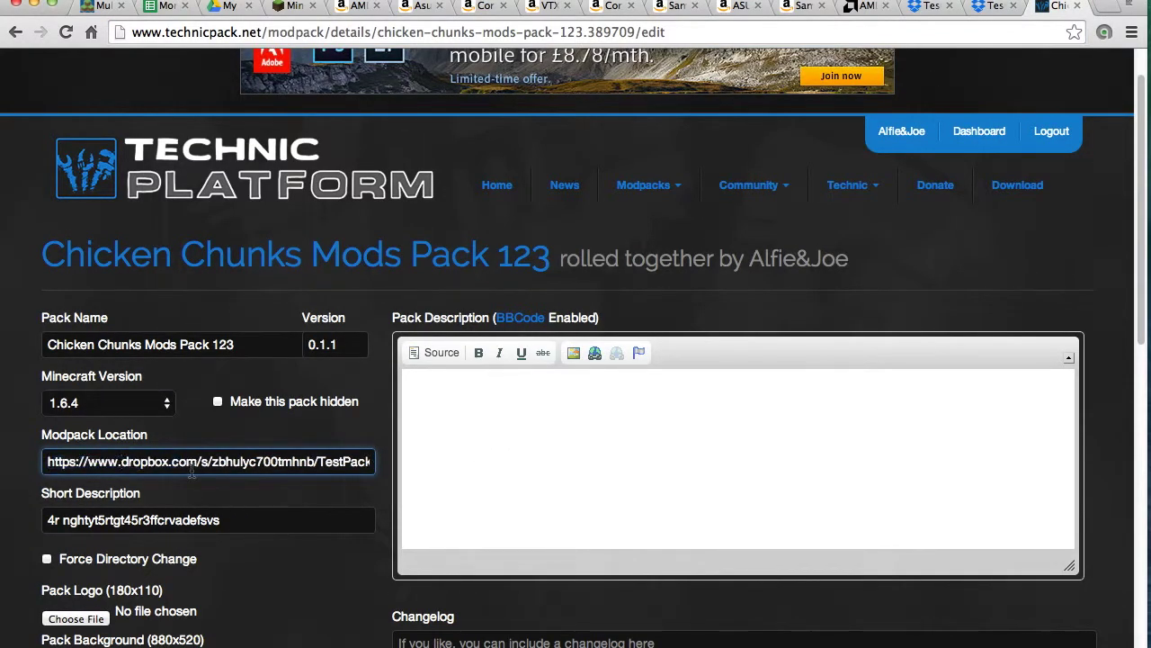
{"action": "key", "text": "BackSpace"}
{"action": "key", "text": "BackSpace"}
{"action": "key", "text": "BackSpace"}
{"action": "type", "text": "dl"}
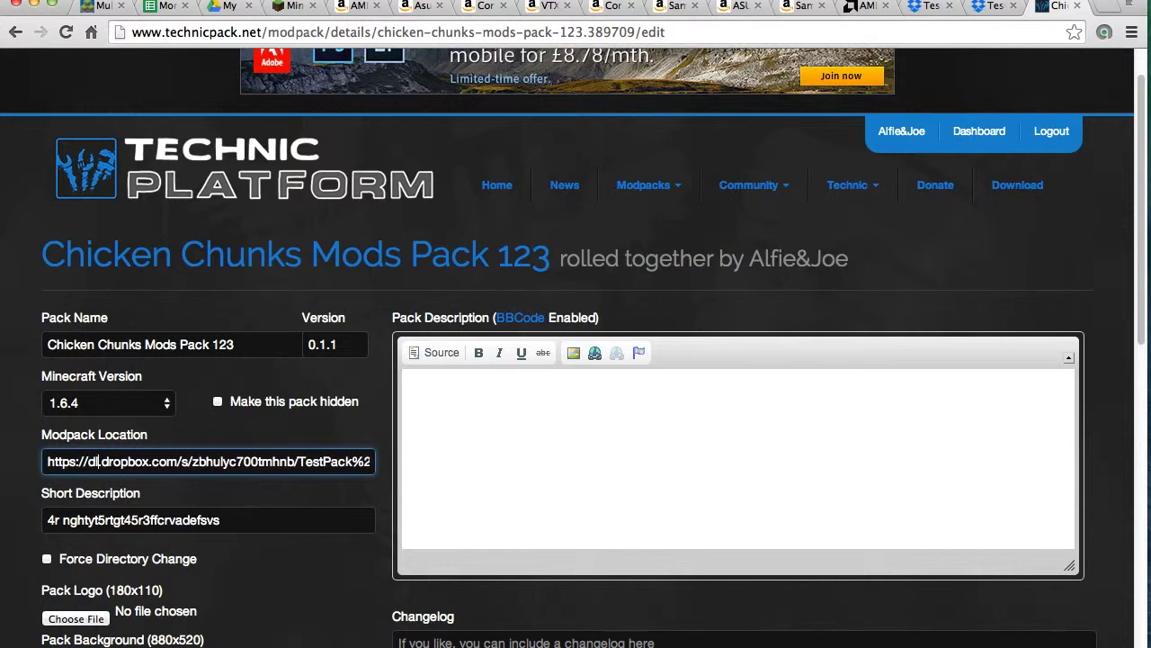
Step: Review the modpack's Short Description, Changelog, Permissions & Licensing and Pack Description fields
{"action": "left_click", "coordinate": [285, 529]}
{"action": "scroll", "coordinate": [270, 539], "scroll_direction": "down", "scroll_amount": 3}
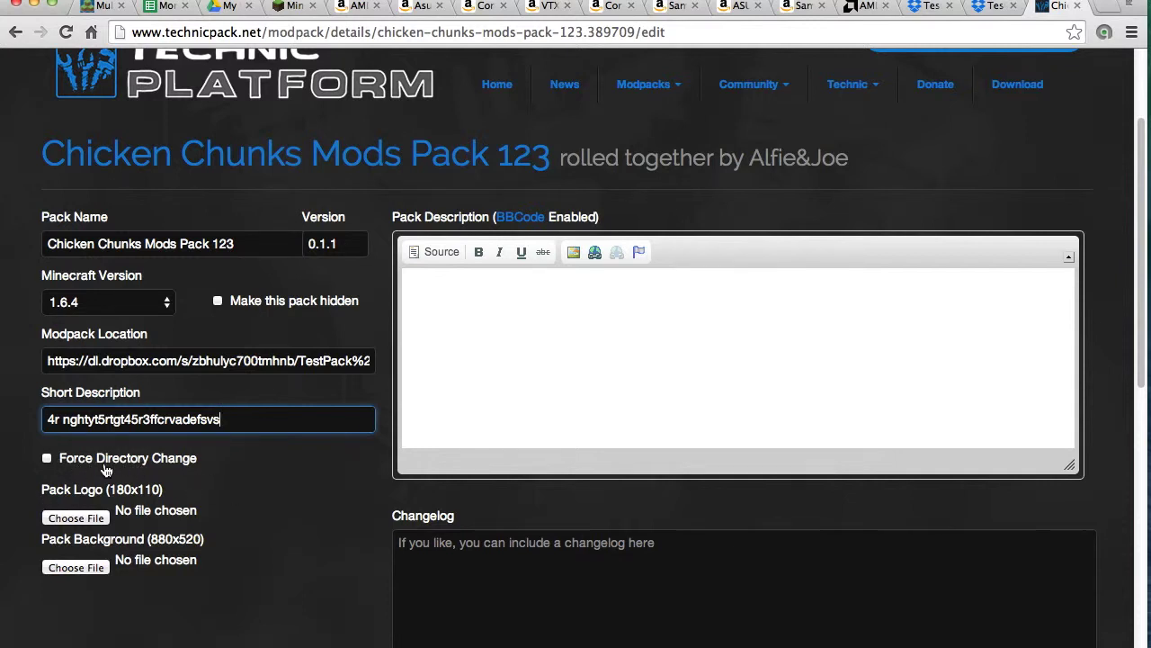
{"action": "left_click", "coordinate": [583, 572]}
{"action": "scroll", "coordinate": [329, 480], "scroll_direction": "up", "scroll_amount": 4}
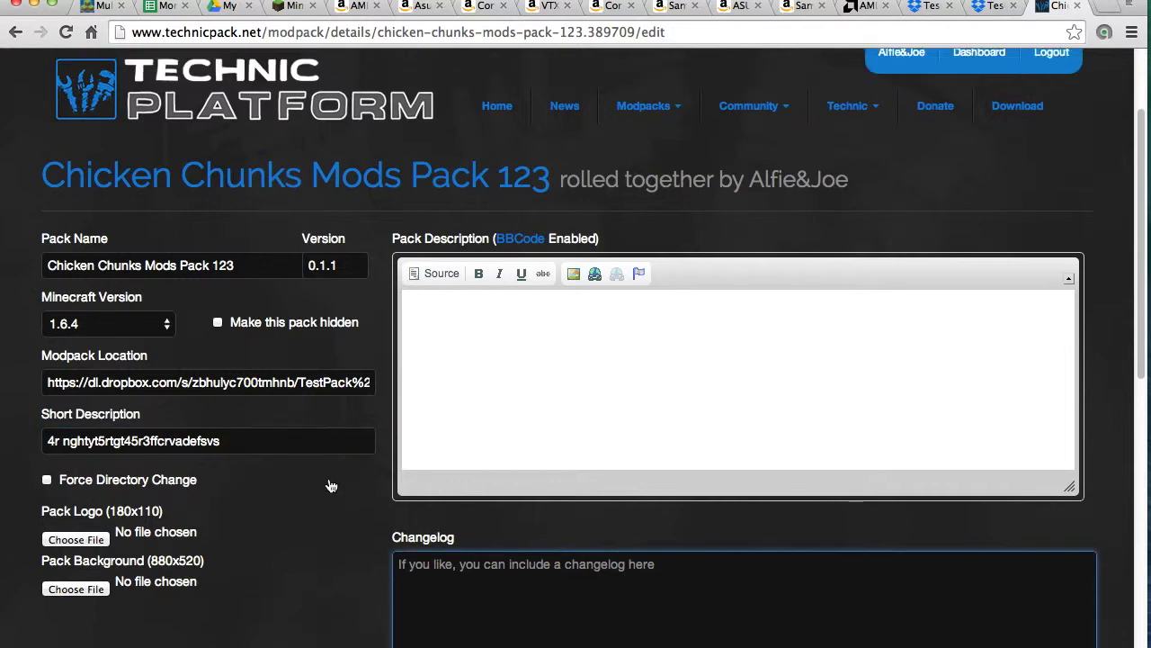
{"action": "scroll", "coordinate": [612, 464], "scroll_direction": "down", "scroll_amount": 8}
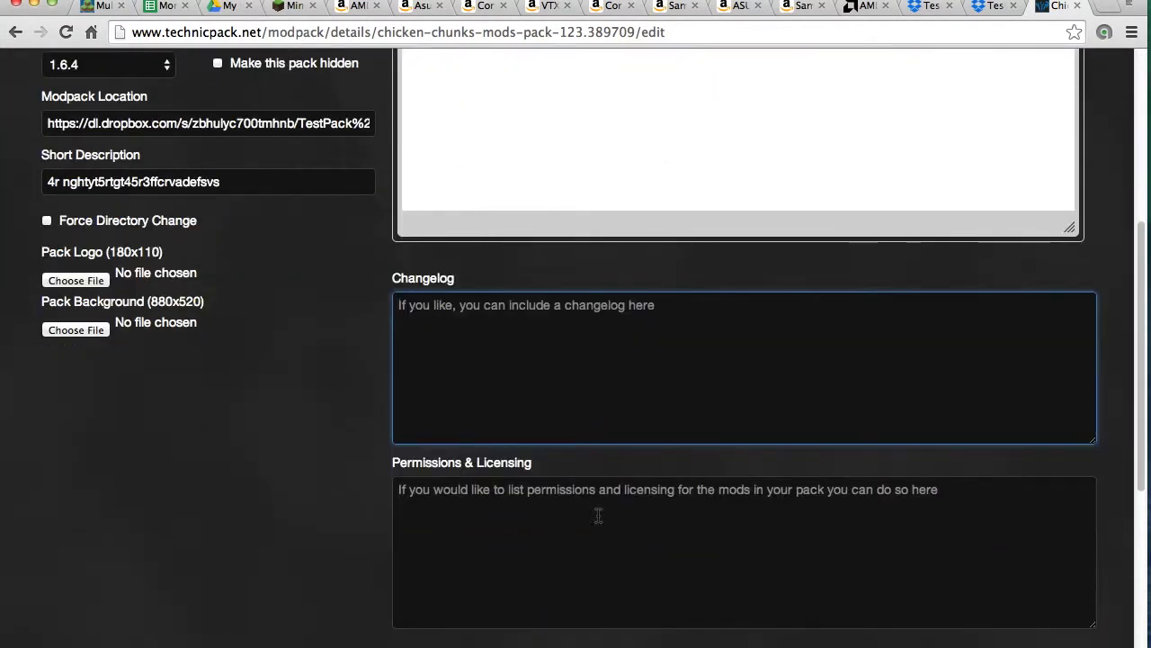
{"action": "left_click", "coordinate": [597, 546]}
{"action": "scroll", "coordinate": [547, 441], "scroll_direction": "down", "scroll_amount": 5}
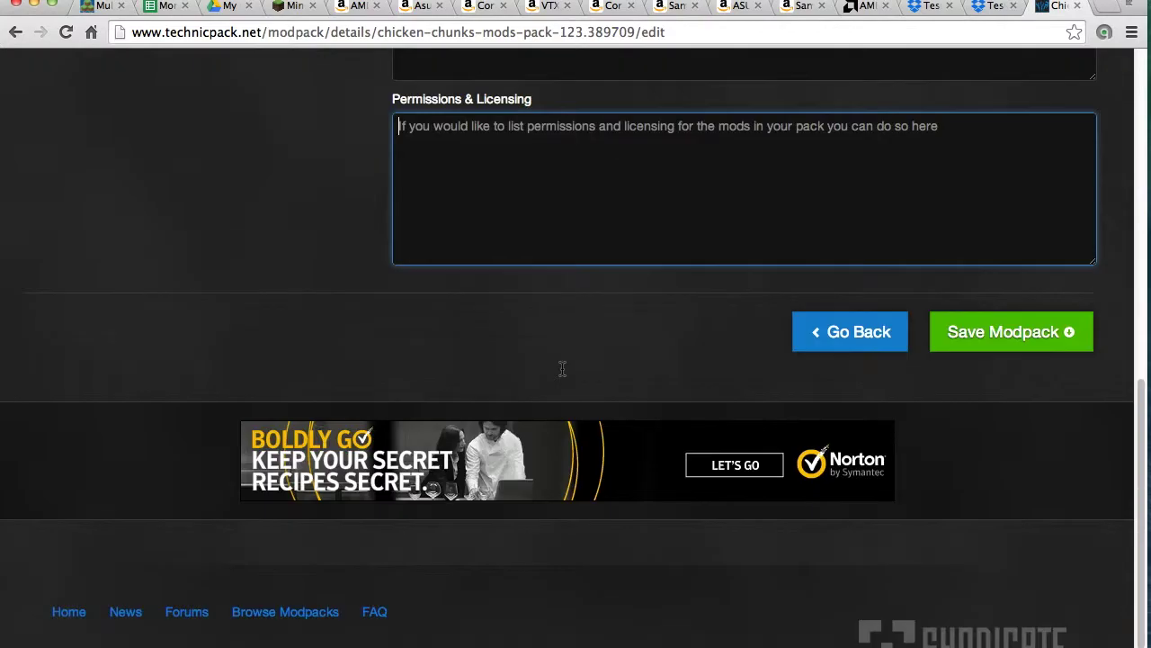
{"action": "scroll", "coordinate": [560, 368], "scroll_direction": "up", "scroll_amount": 10}
{"action": "left_click", "coordinate": [540, 448]}
{"action": "scroll", "coordinate": [542, 450], "scroll_direction": "down", "scroll_amount": 2}
{"action": "scroll", "coordinate": [541, 452], "scroll_direction": "up", "scroll_amount": 2}
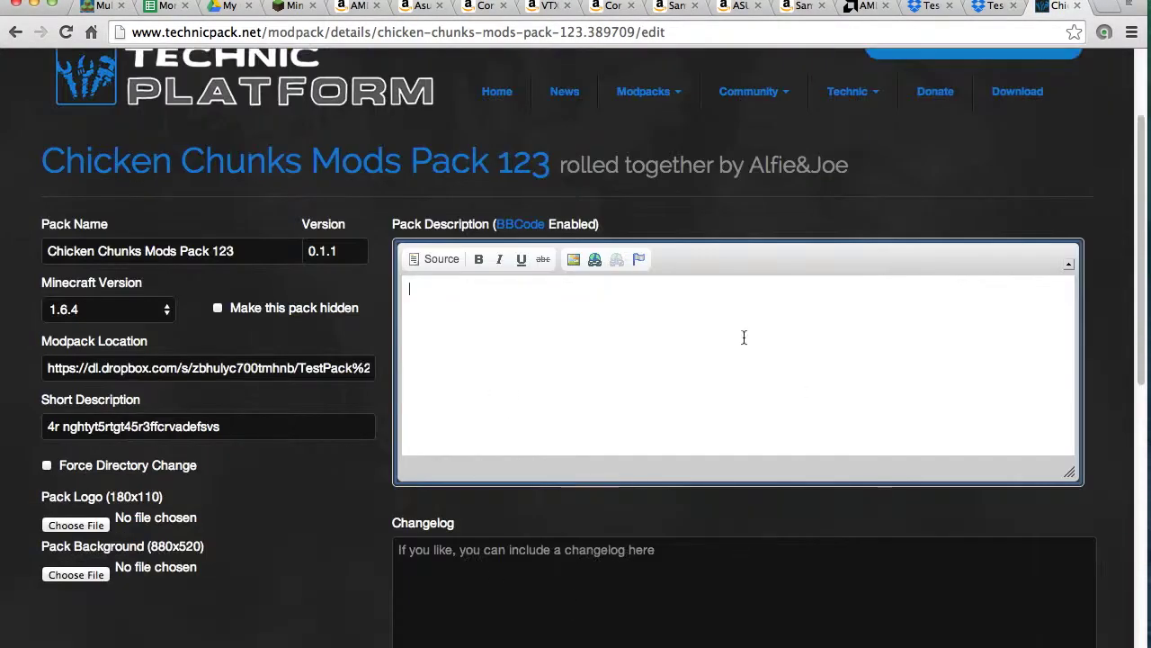
Step: Save the Chicken Chunks Mods Pack 123 modpack
{"action": "scroll", "coordinate": [704, 471], "scroll_direction": "down", "scroll_amount": 10}
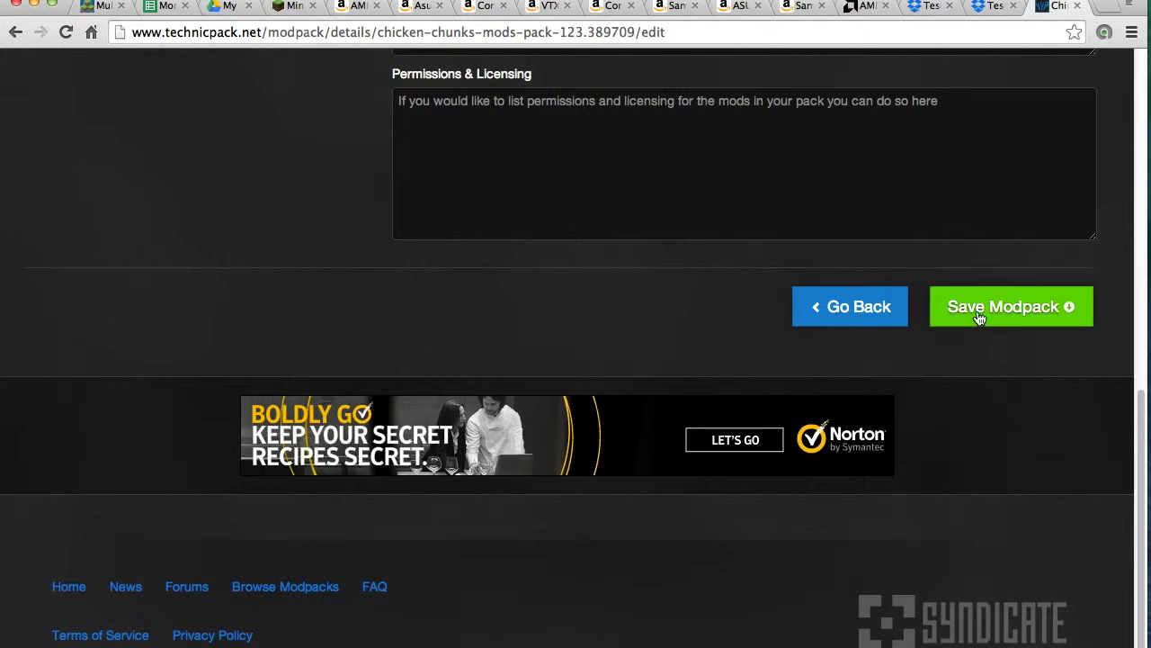
{"action": "left_click", "coordinate": [977, 318]}
{"action": "scroll", "coordinate": [707, 322], "scroll_direction": "up", "scroll_amount": 2}
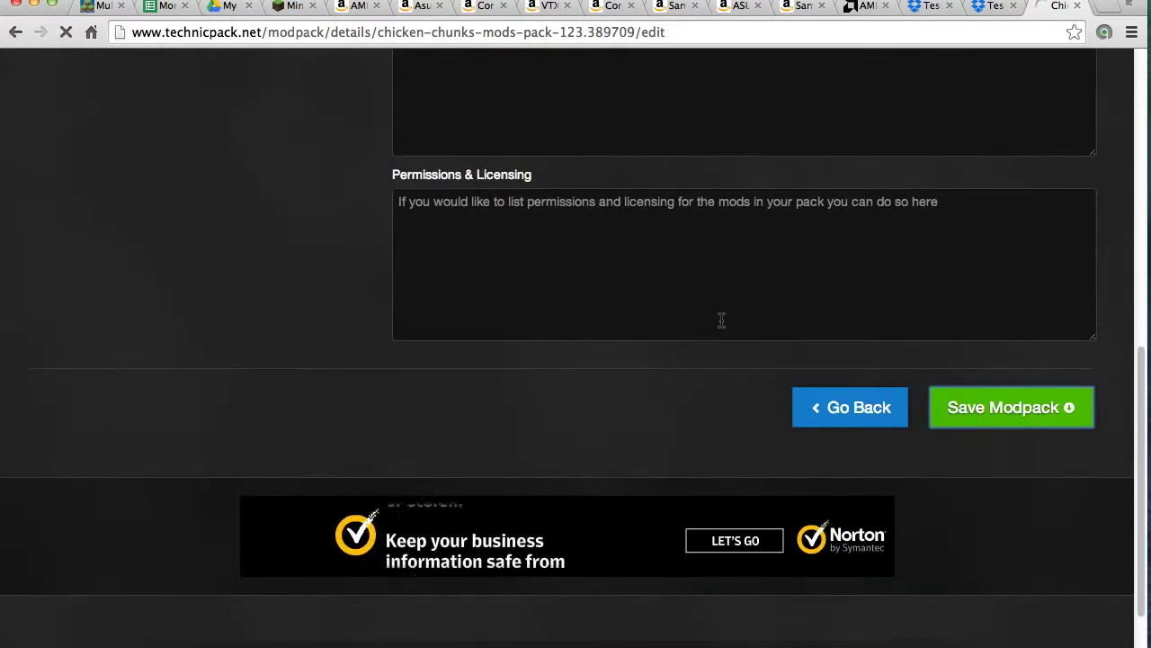
{"action": "scroll", "coordinate": [715, 320], "scroll_direction": "up", "scroll_amount": 4}
{"action": "scroll", "coordinate": [722, 320], "scroll_direction": "up", "scroll_amount": 1}
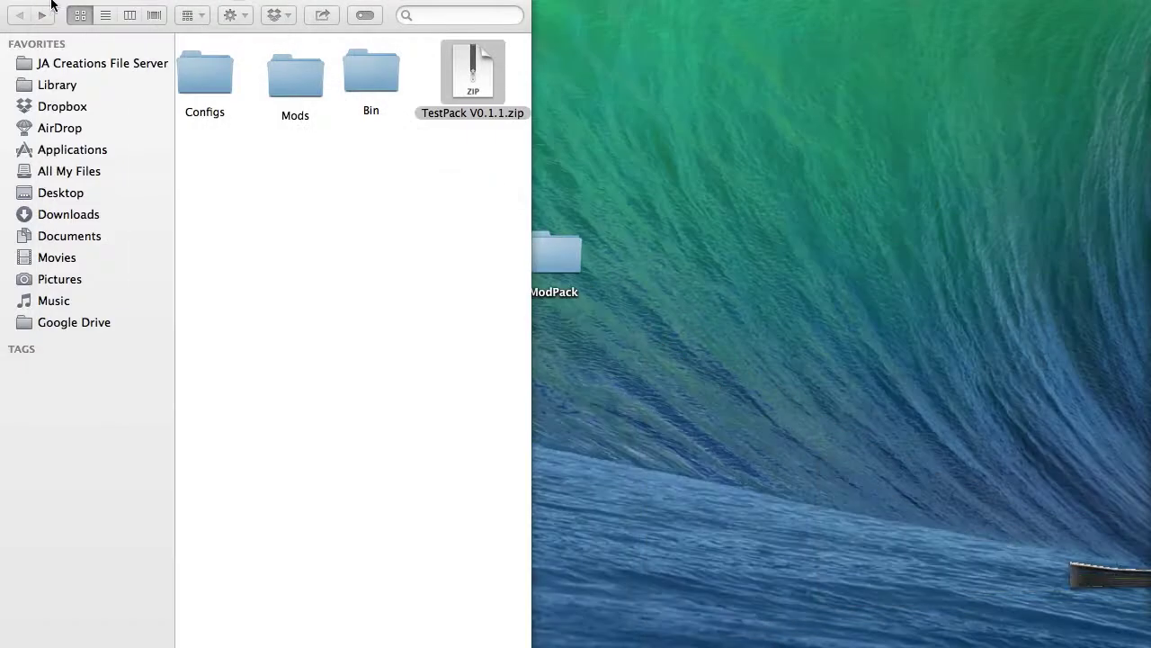
Step: Launch TechnicLauncher 2.jar from the TechnicLauncher folder on the desktop, leaving the Finder windows closed
{"action": "left_click", "coordinate": [16, 3]}
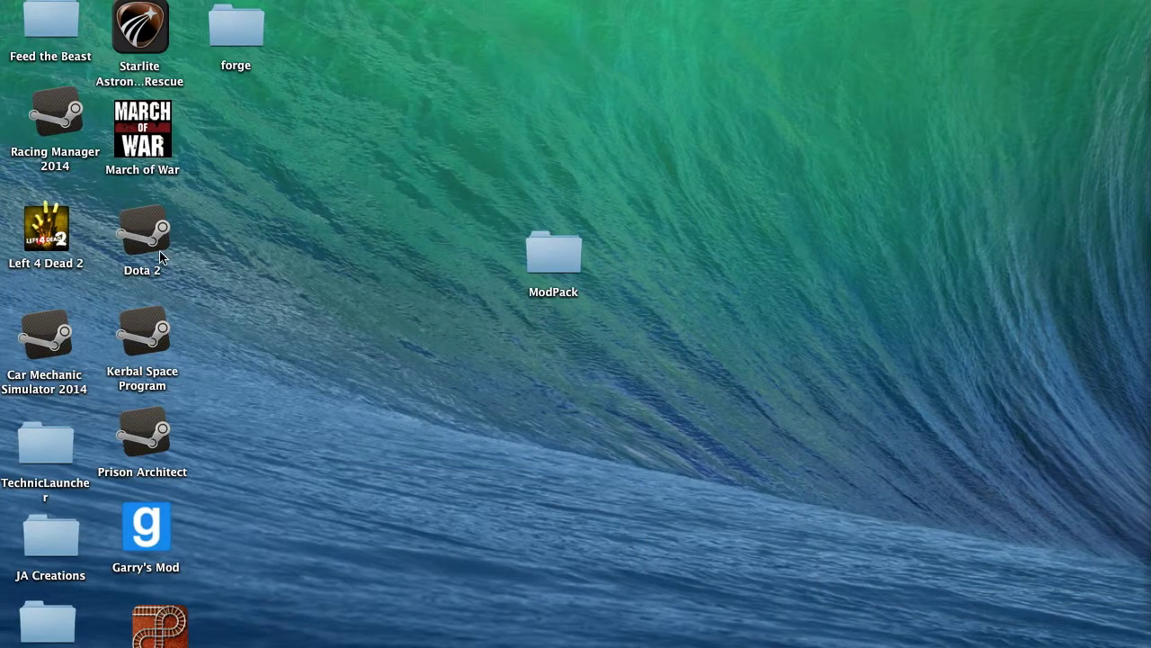
{"action": "double_click", "coordinate": [36, 483]}
{"action": "left_click", "coordinate": [475, 191]}
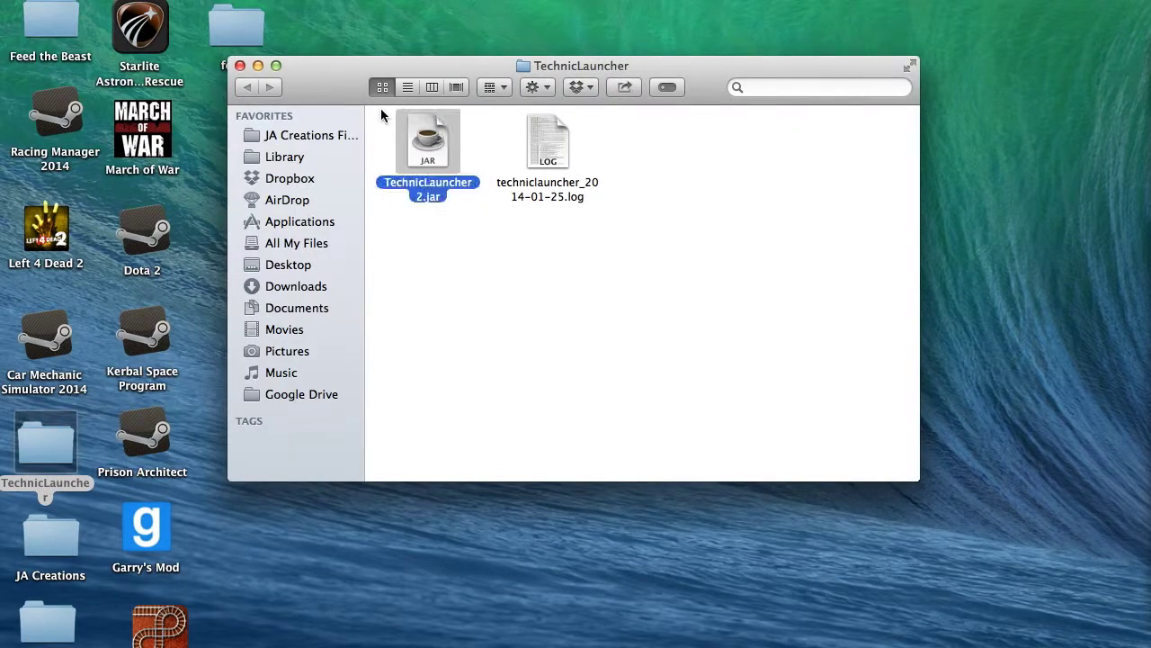
{"action": "left_click", "coordinate": [241, 65]}
Step: Switch back to Chrome and open the Chicken Chunks Mods Pack 123 page from the account's own modpacks
{"action": "mouse_move", "coordinate": [1135, 324]}
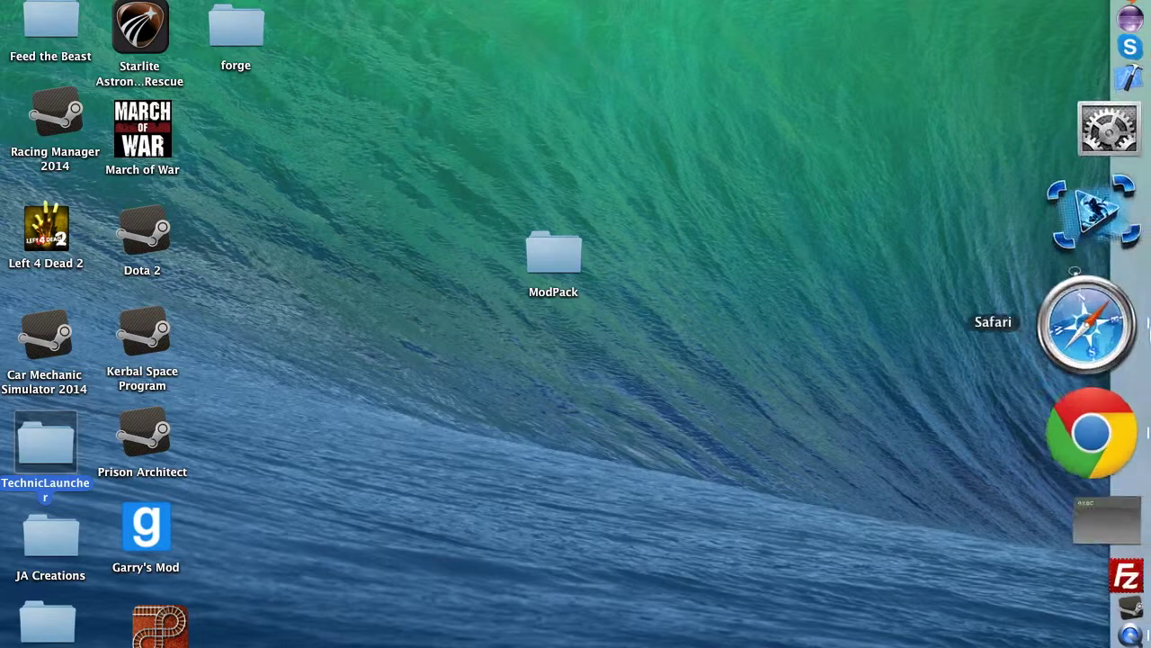
{"action": "left_click", "coordinate": [1119, 368]}
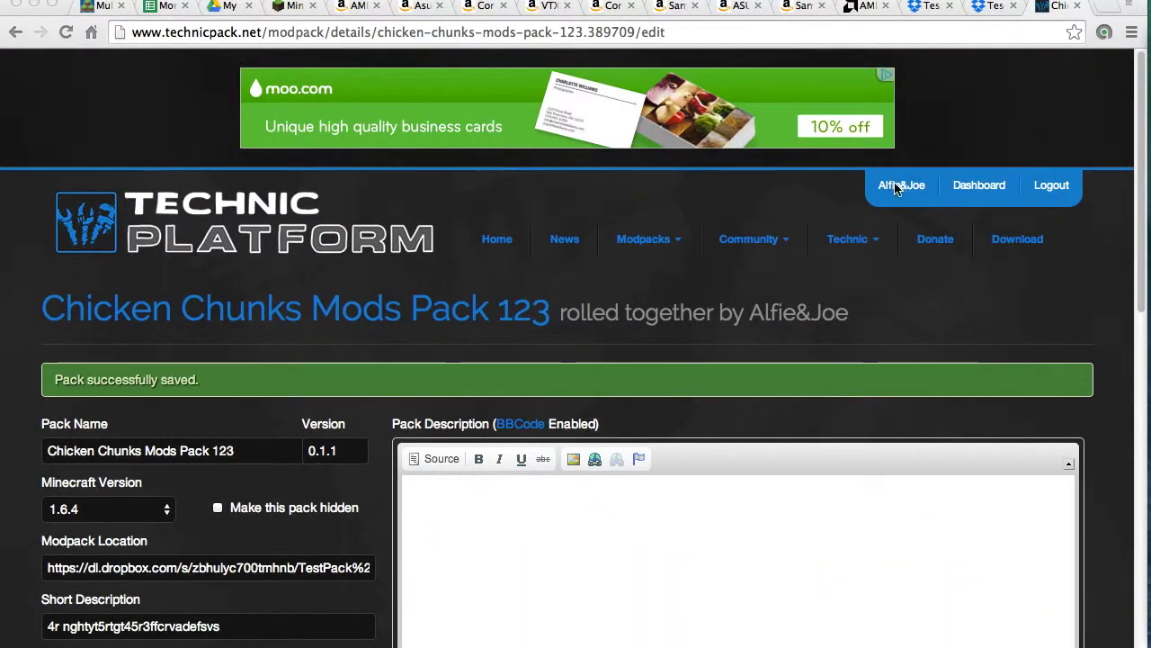
{"action": "mouse_move", "coordinate": [629, 238]}
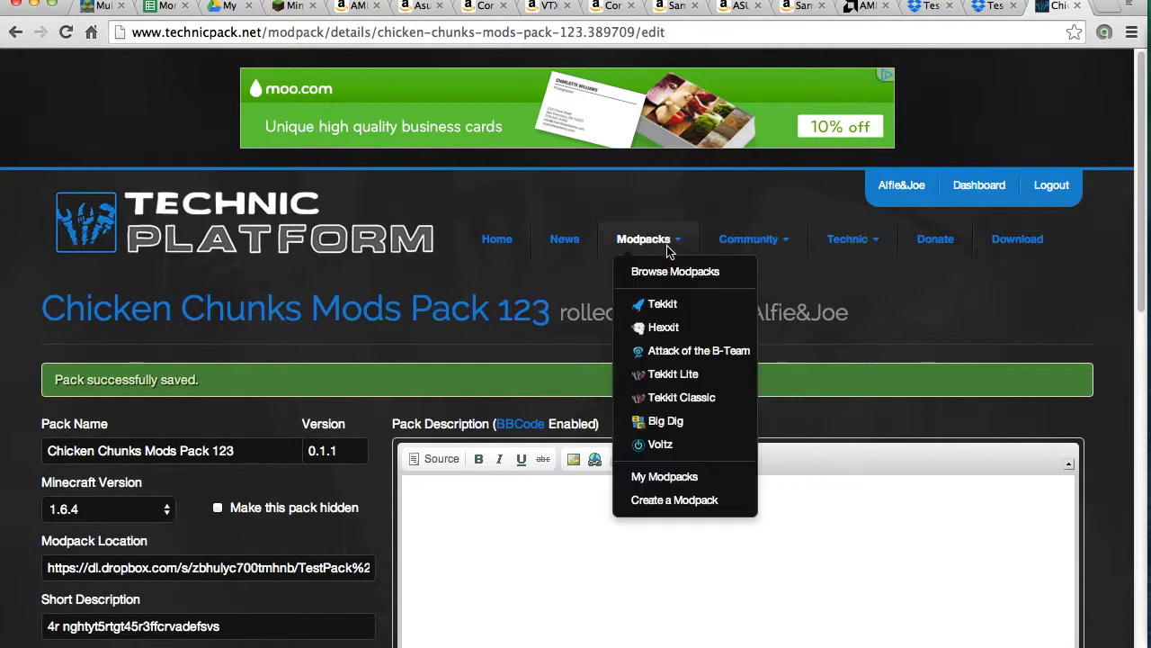
{"action": "left_click", "coordinate": [693, 476]}
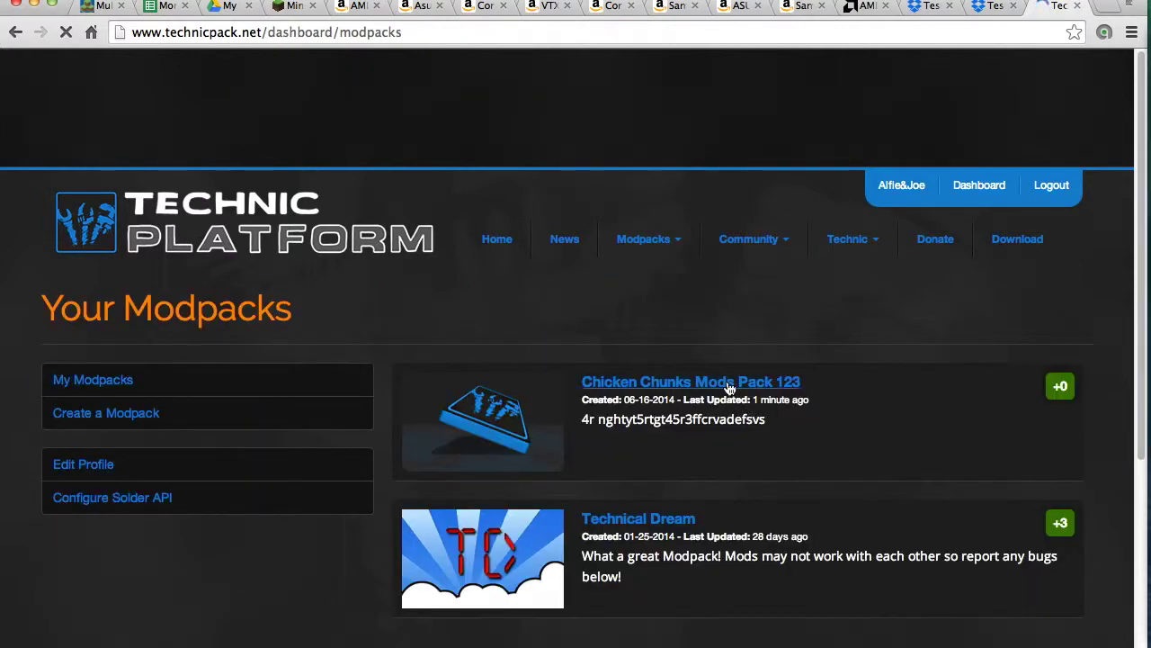
{"action": "left_click", "coordinate": [729, 387]}
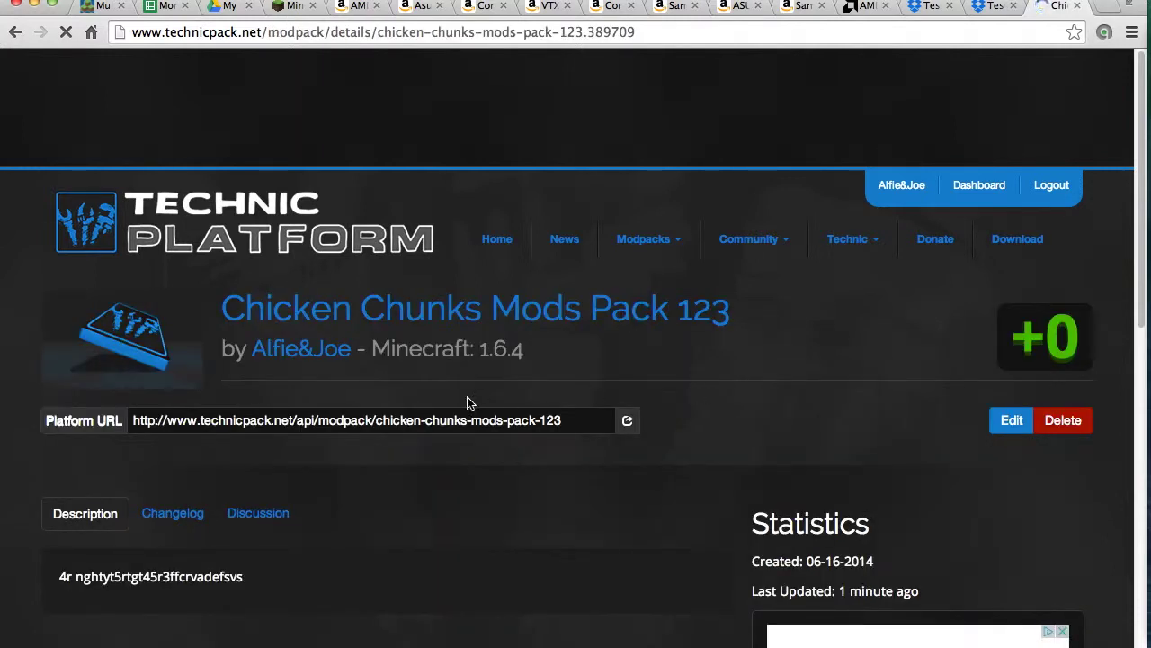
Step: Copy the modpack's Platform URL and minimize the browser window to return to Technic Launcher
{"action": "scroll", "coordinate": [414, 396], "scroll_direction": "down", "scroll_amount": 2}
{"action": "left_click", "coordinate": [286, 360]}
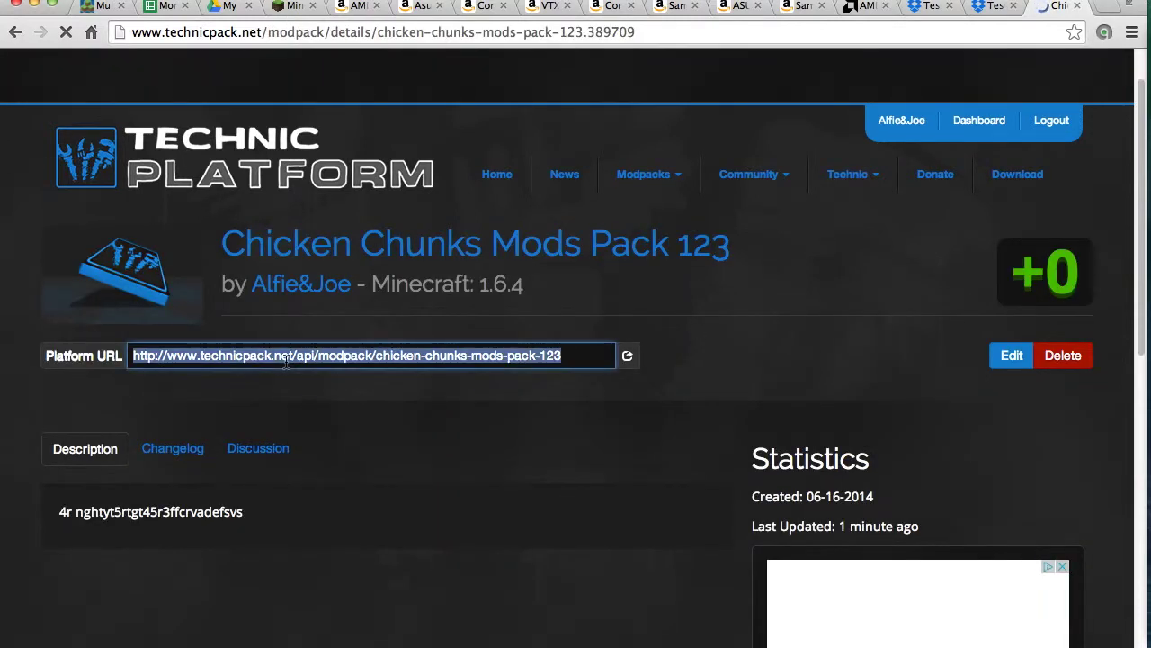
{"action": "left_click", "coordinate": [627, 355]}
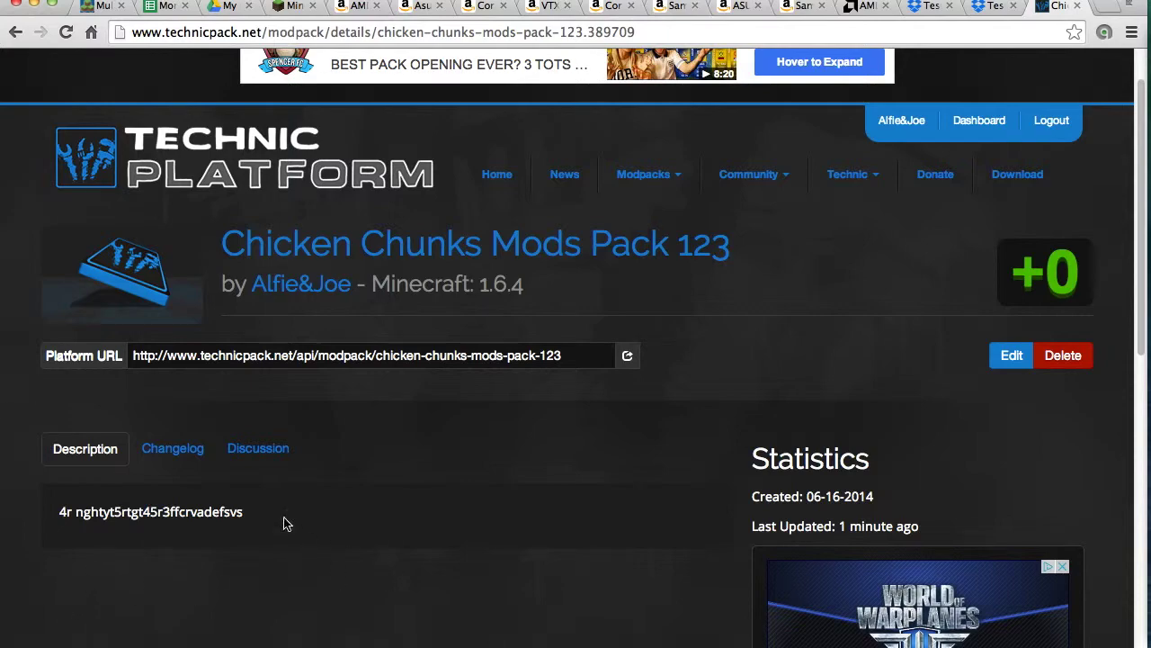
{"action": "left_click", "coordinate": [35, 5]}
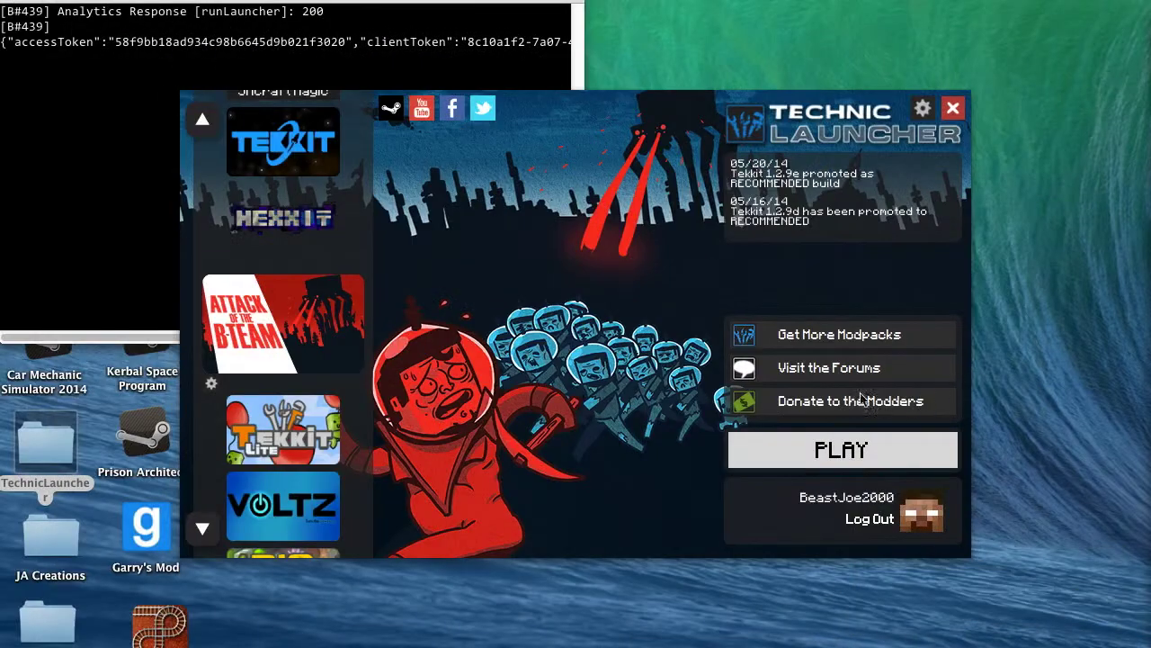
Step: Add Chicken Chunks Mods Pack 123 to Technic Launcher as a new pack by pasting the copied Platform URL
{"action": "left_click", "coordinate": [304, 335]}
{"action": "scroll", "coordinate": [304, 335], "scroll_direction": "down", "scroll_amount": 7}
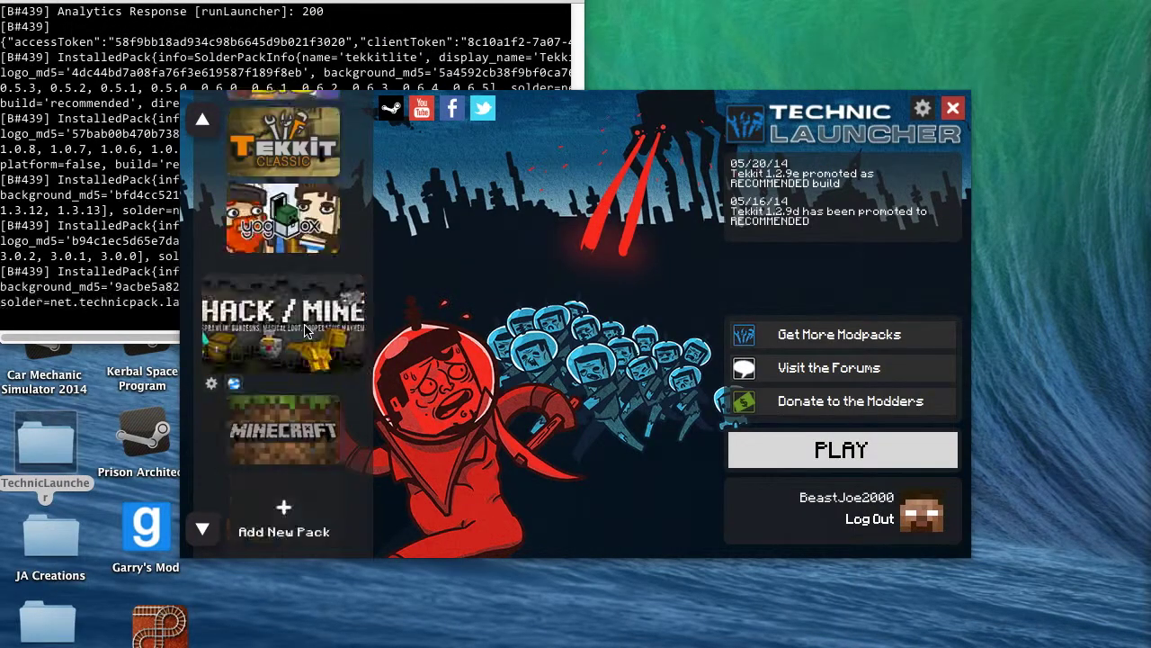
{"action": "scroll", "coordinate": [304, 325], "scroll_direction": "up", "scroll_amount": 2}
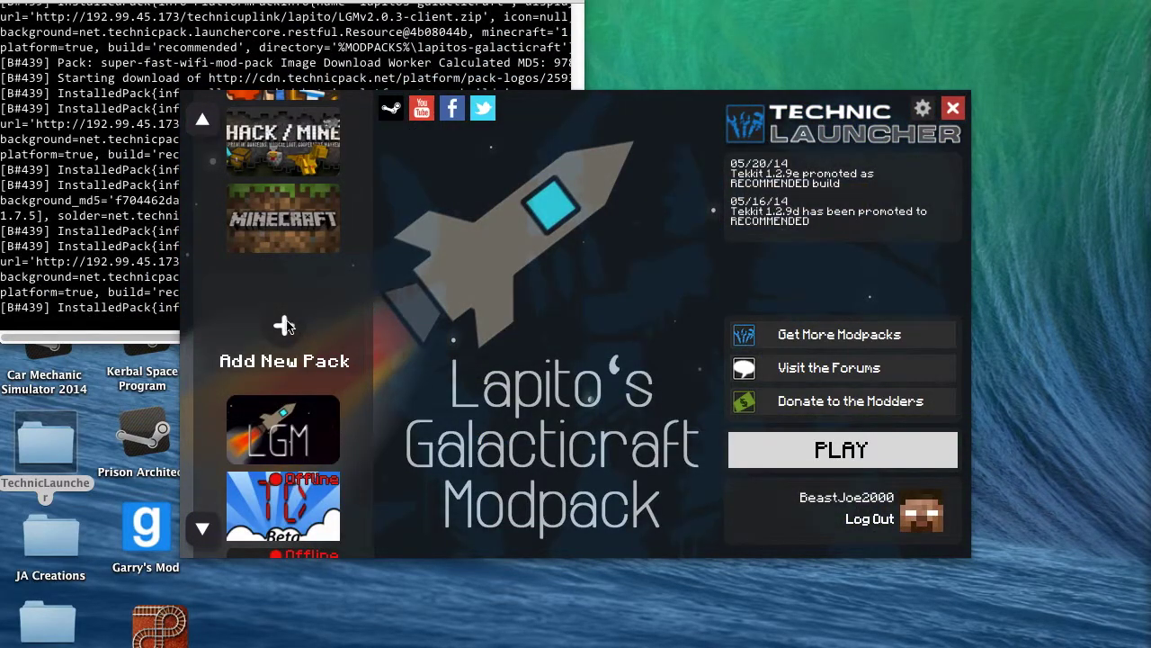
{"action": "left_click", "coordinate": [351, 399]}
{"action": "left_click", "coordinate": [754, 340]}
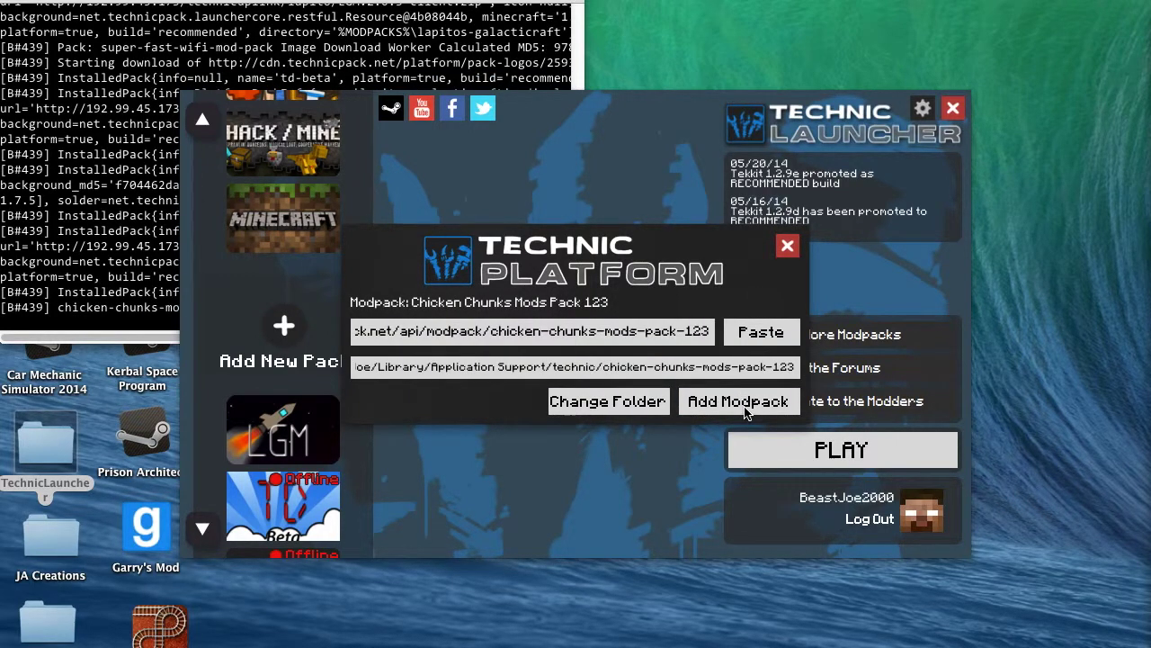
{"action": "left_click", "coordinate": [745, 405]}
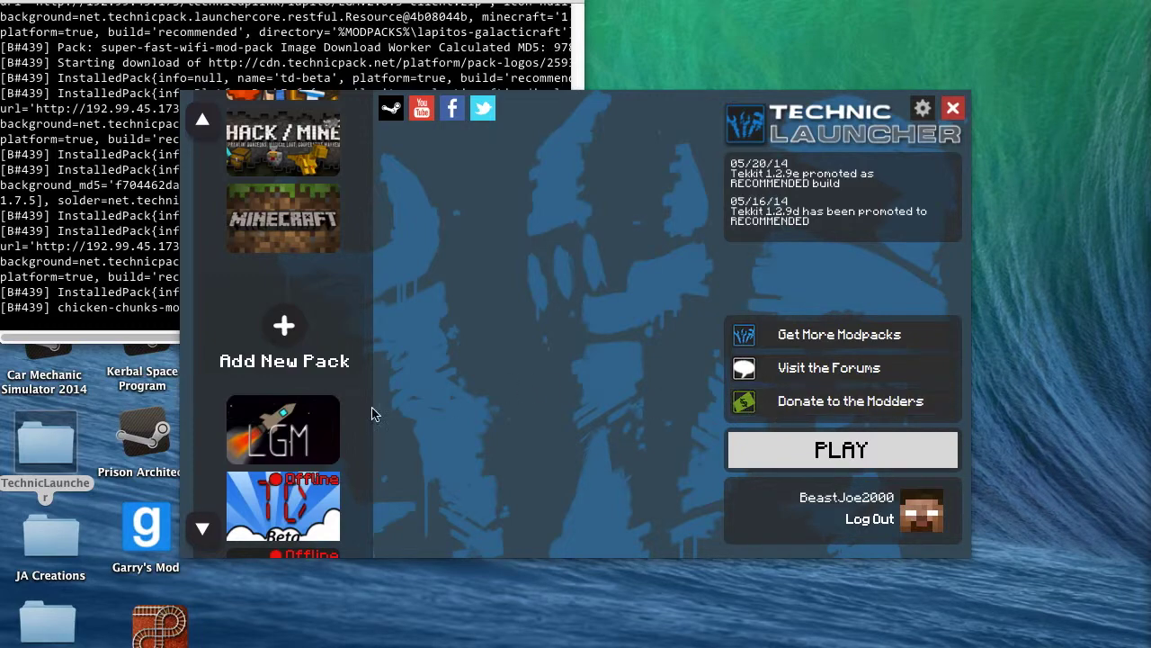
Step: Start playing Chicken Chunks Mods Pack 123 from the launcher's pack list
{"action": "scroll", "coordinate": [292, 427], "scroll_direction": "up", "scroll_amount": 5}
{"action": "scroll", "coordinate": [297, 428], "scroll_direction": "up", "scroll_amount": 7}
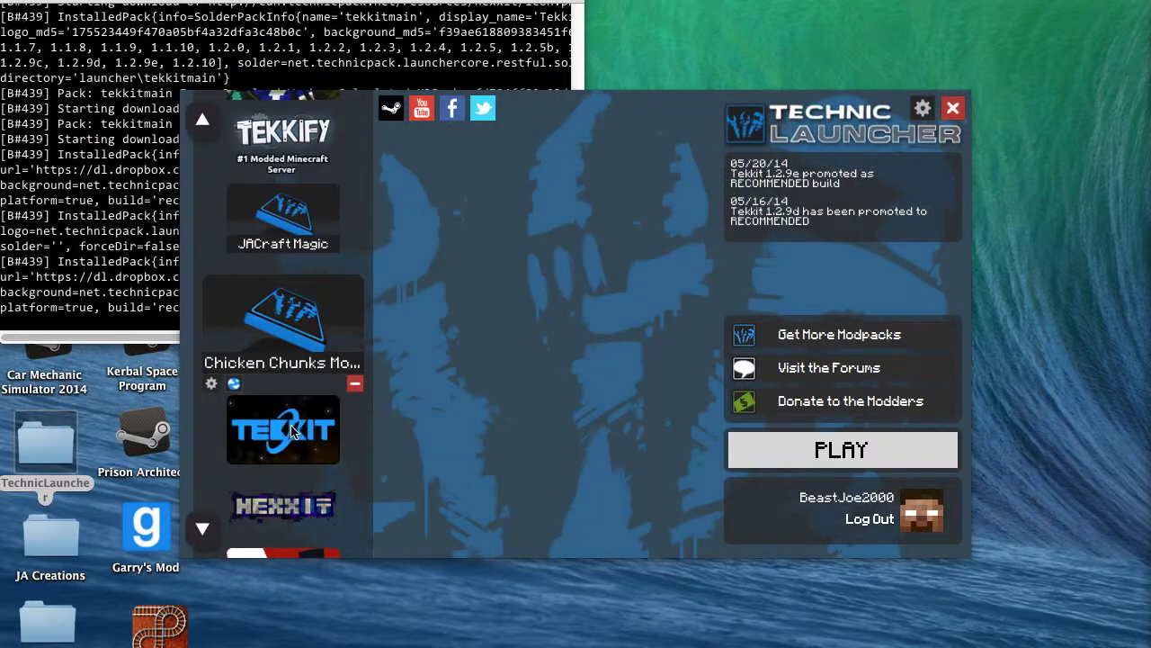
{"action": "left_click", "coordinate": [782, 460]}
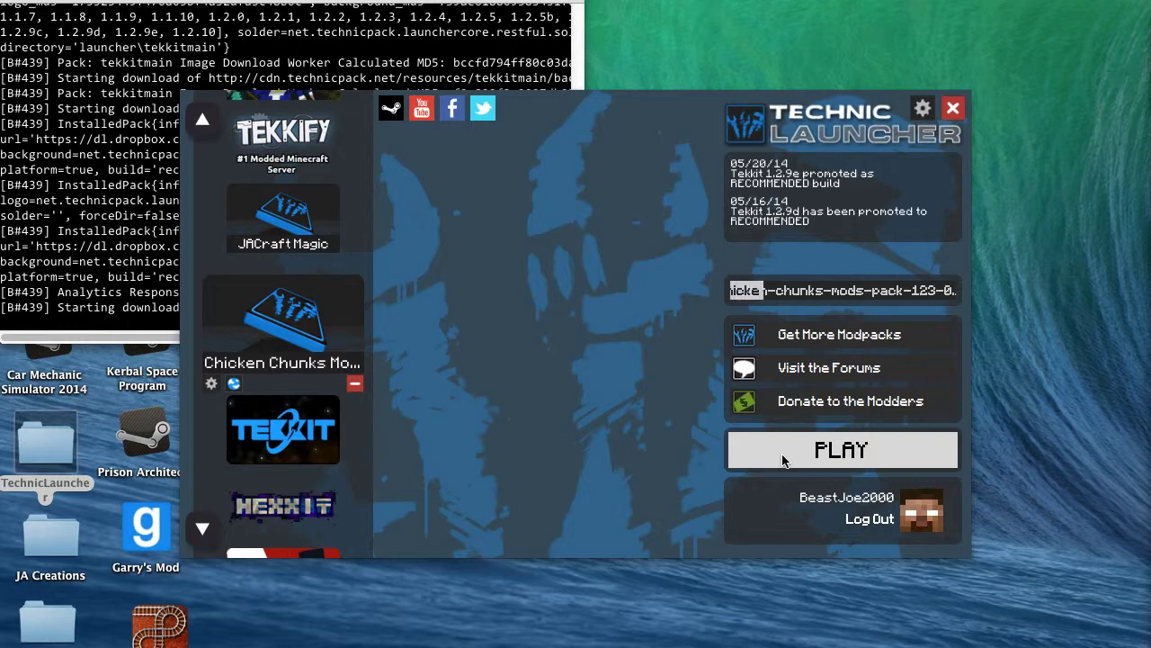
{"action": "key", "text": "shift+Right"}
{"action": "key", "text": "shift+Right"}
{"action": "key", "text": "shift+Right"}
{"action": "key", "text": "shift+Right"}
{"action": "key", "text": "shift+Right"}
{"action": "key", "text": "shift+Right"}
{"action": "key", "text": "shift+Right"}
{"action": "key", "text": "shift+Right"}
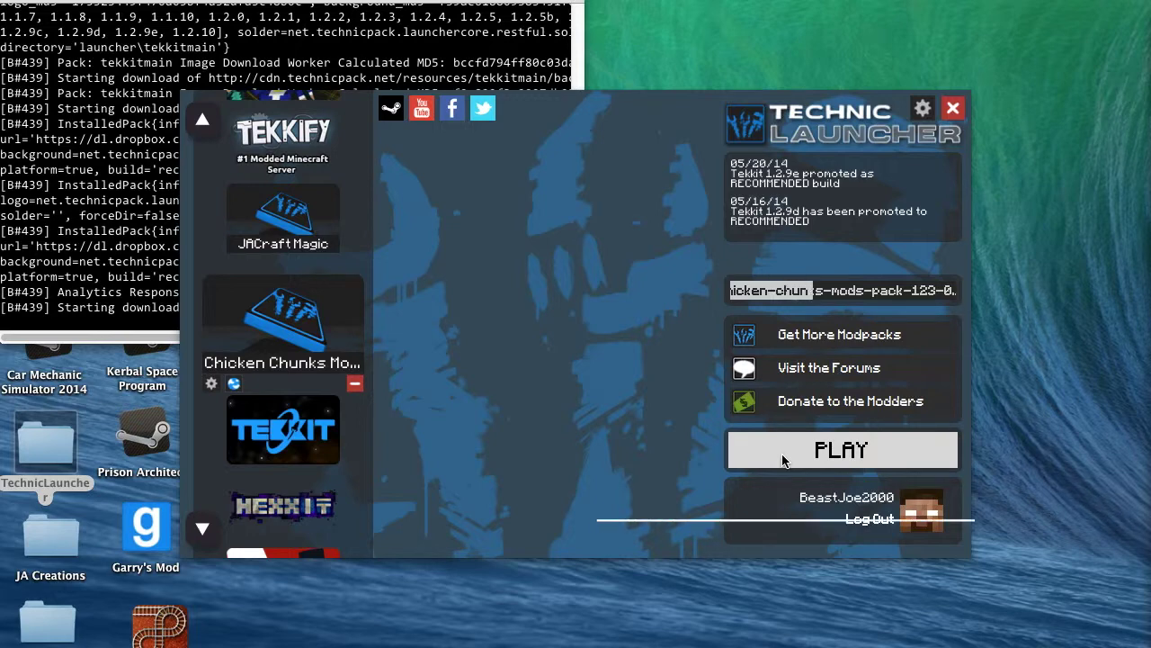
{"action": "key", "text": "shift+Right"}
{"action": "key", "text": "shift+Right"}
{"action": "key", "text": "shift+Right"}
{"action": "key", "text": "shift+Right"}
{"action": "key", "text": "shift+Right"}
{"action": "key", "text": "shift+Right"}
{"action": "key", "text": "shift+Right"}
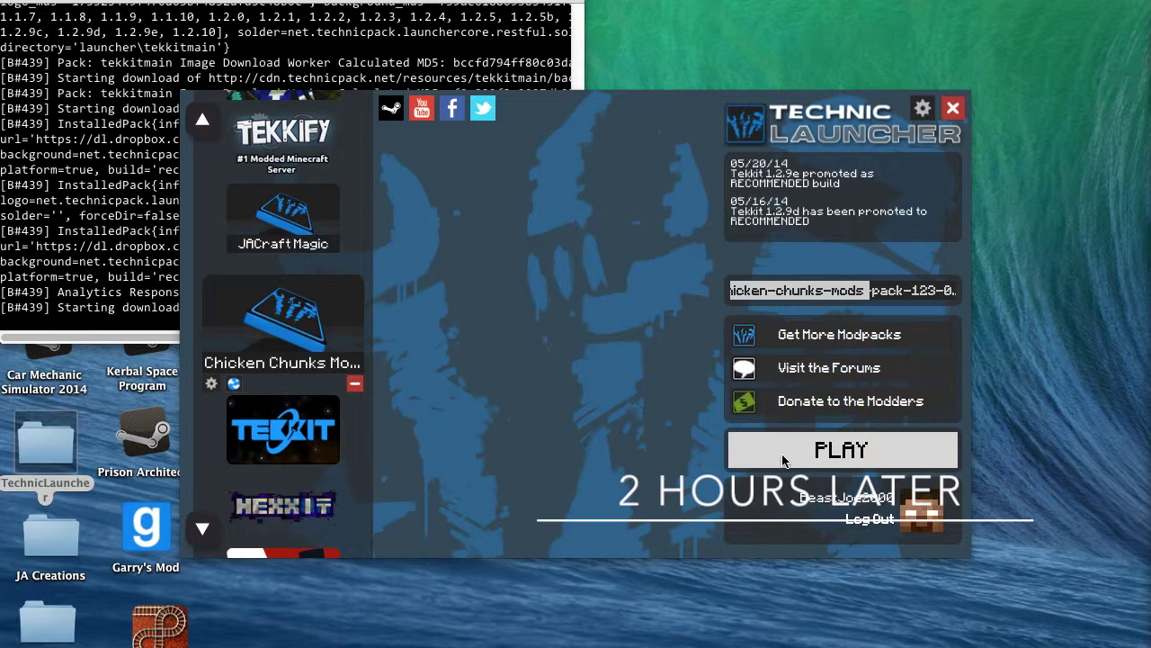
{"action": "key", "text": "shift+Right"}
{"action": "key", "text": "shift+Right"}
{"action": "key", "text": "shift+Right"}
{"action": "key", "text": "shift+Right"}
{"action": "key", "text": "shift+Right"}
{"action": "key", "text": "shift+Right"}
{"action": "key", "text": "shift+Right"}
{"action": "key", "text": "shift+Right"}
{"action": "key", "text": "shift+Right"}
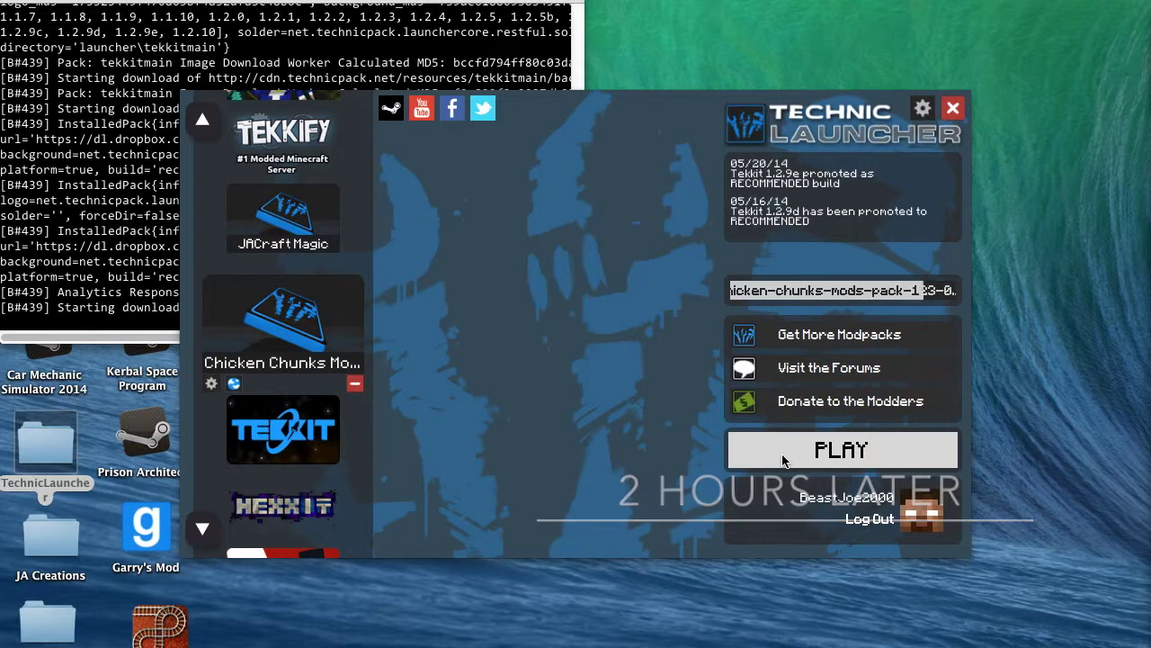
{"action": "key", "text": "shift+Left"}
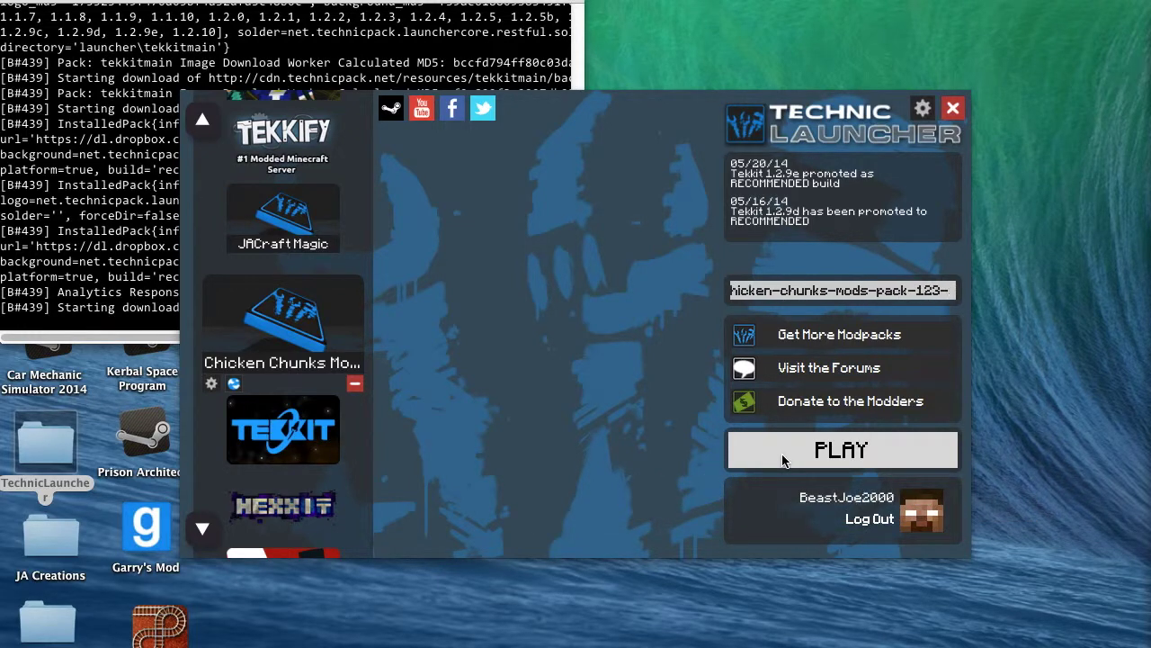
{"action": "key", "text": "shift+Left"}
{"action": "key", "text": "shift+Left"}
{"action": "key", "text": "shift+Left"}
{"action": "left_click", "coordinate": [783, 461]}
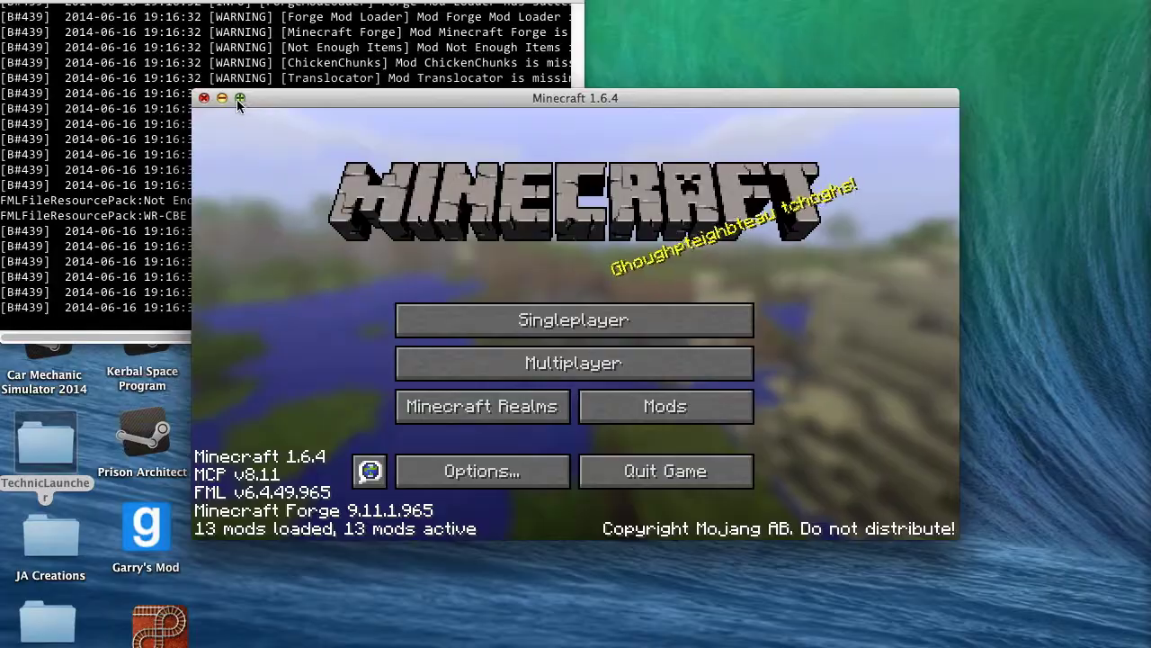
Step: Maximize the Minecraft window and examine the loaded mods in the Mod List, including WR-CBE Core and Minecraft Multipart Plugin
{"action": "key", "text": "F11"}
{"action": "left_click", "coordinate": [639, 487]}
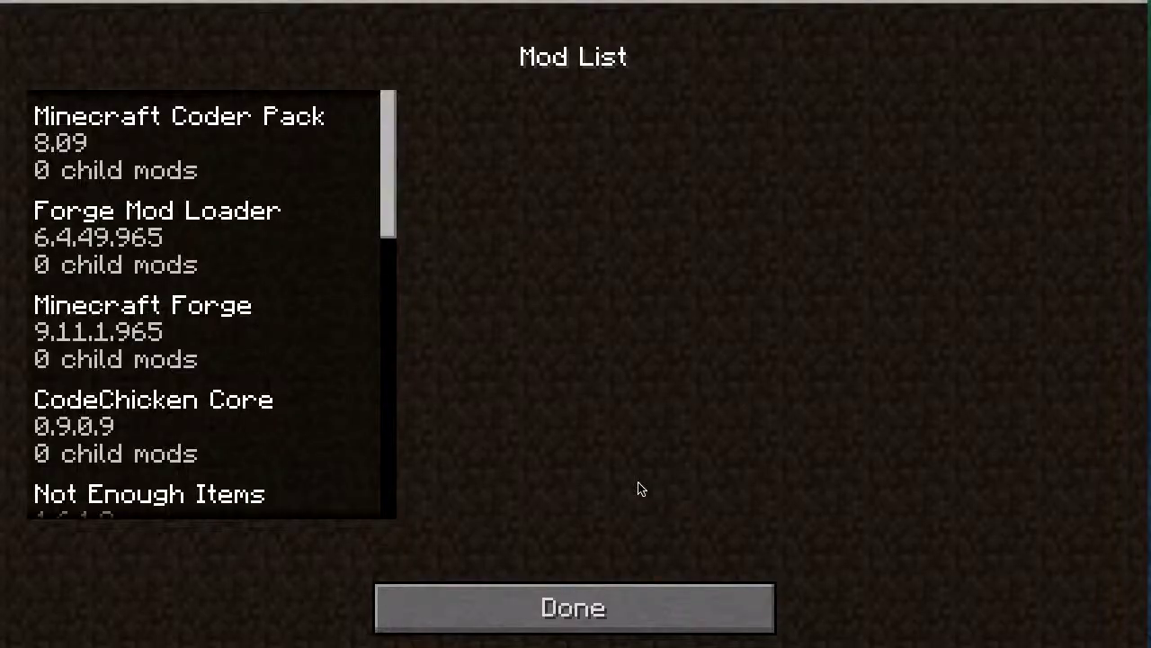
{"action": "scroll", "coordinate": [240, 380], "scroll_direction": "down", "scroll_amount": 7}
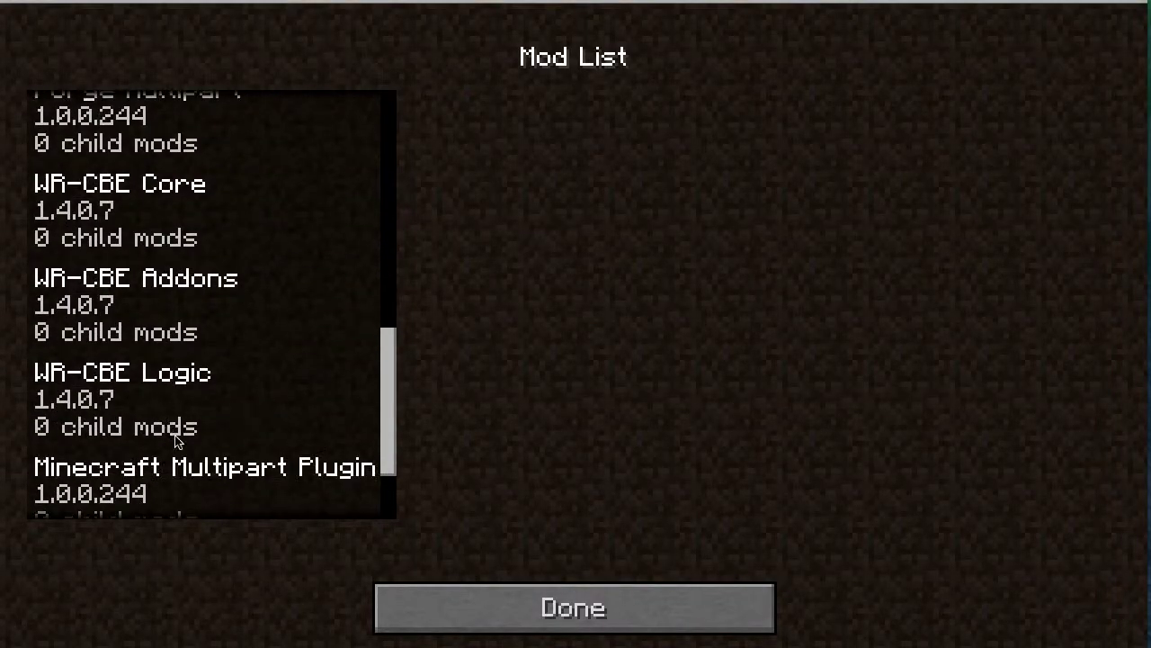
{"action": "scroll", "coordinate": [153, 360], "scroll_direction": "down", "scroll_amount": 2}
{"action": "scroll", "coordinate": [142, 306], "scroll_direction": "up", "scroll_amount": 1}
{"action": "left_click", "coordinate": [136, 266]}
{"action": "scroll", "coordinate": [149, 274], "scroll_direction": "up", "scroll_amount": 2}
{"action": "left_click", "coordinate": [165, 276]}
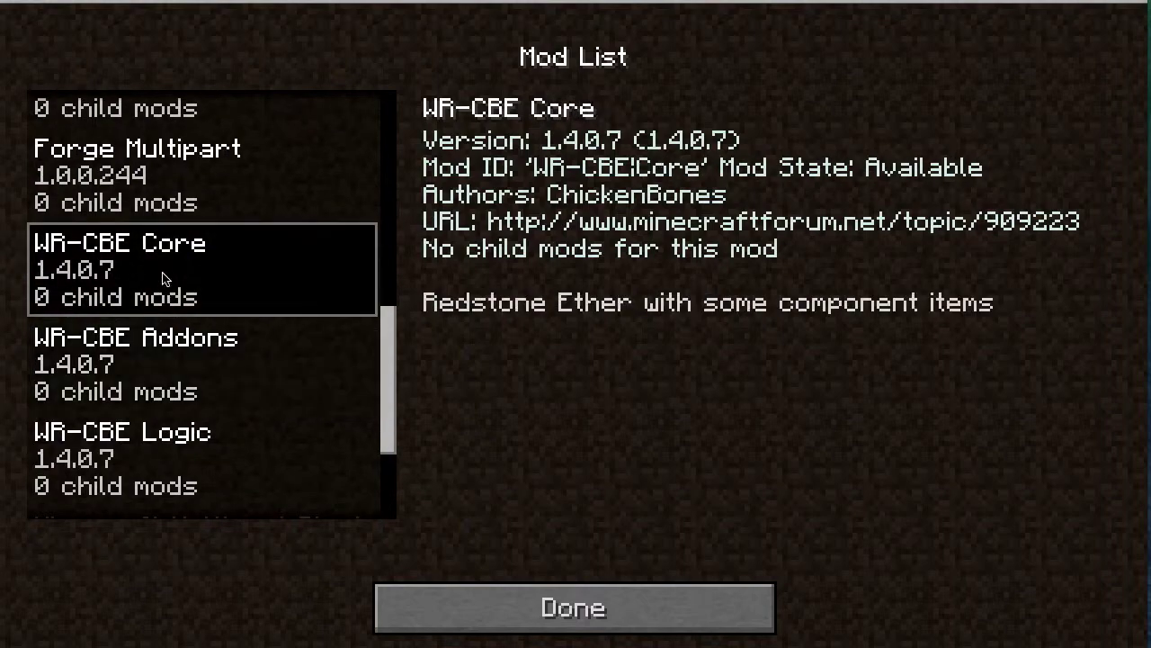
{"action": "scroll", "coordinate": [170, 354], "scroll_direction": "up", "scroll_amount": 1}
{"action": "scroll", "coordinate": [169, 360], "scroll_direction": "down", "scroll_amount": 1}
{"action": "left_click", "coordinate": [169, 360]}
{"action": "scroll", "coordinate": [175, 383], "scroll_direction": "down", "scroll_amount": 2}
{"action": "scroll", "coordinate": [175, 382], "scroll_direction": "down", "scroll_amount": 1}
{"action": "left_click", "coordinate": [175, 382]}
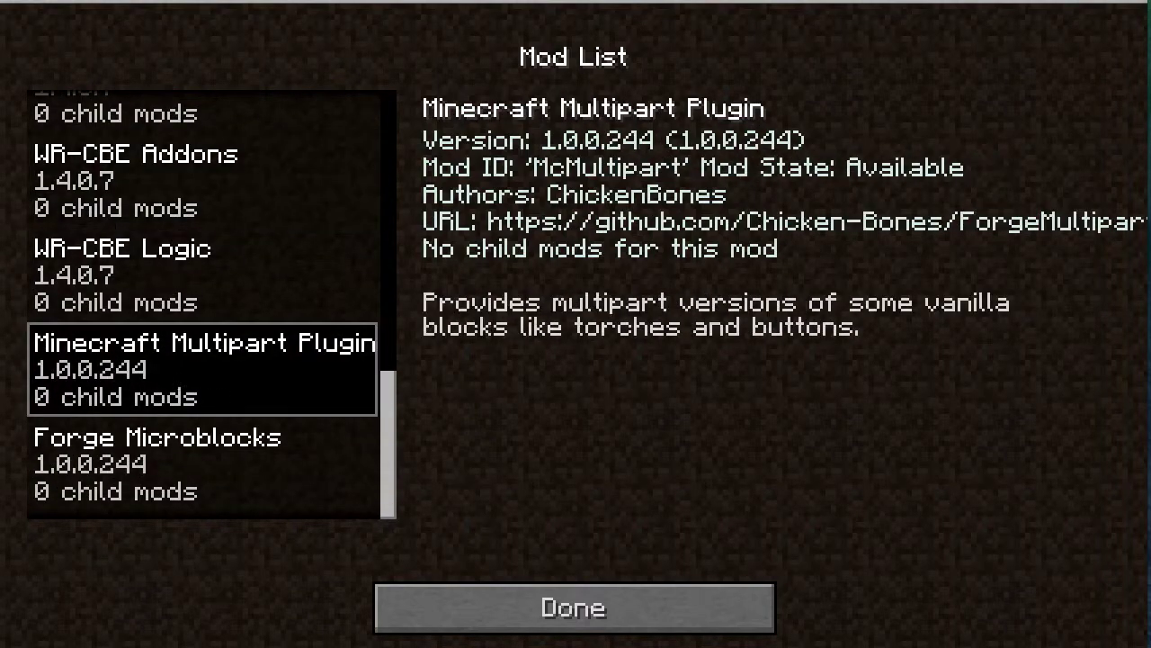
Step: Leave the Mod List and create a new singleplayer world named New World in Creative game mode
{"action": "left_click", "coordinate": [619, 616]}
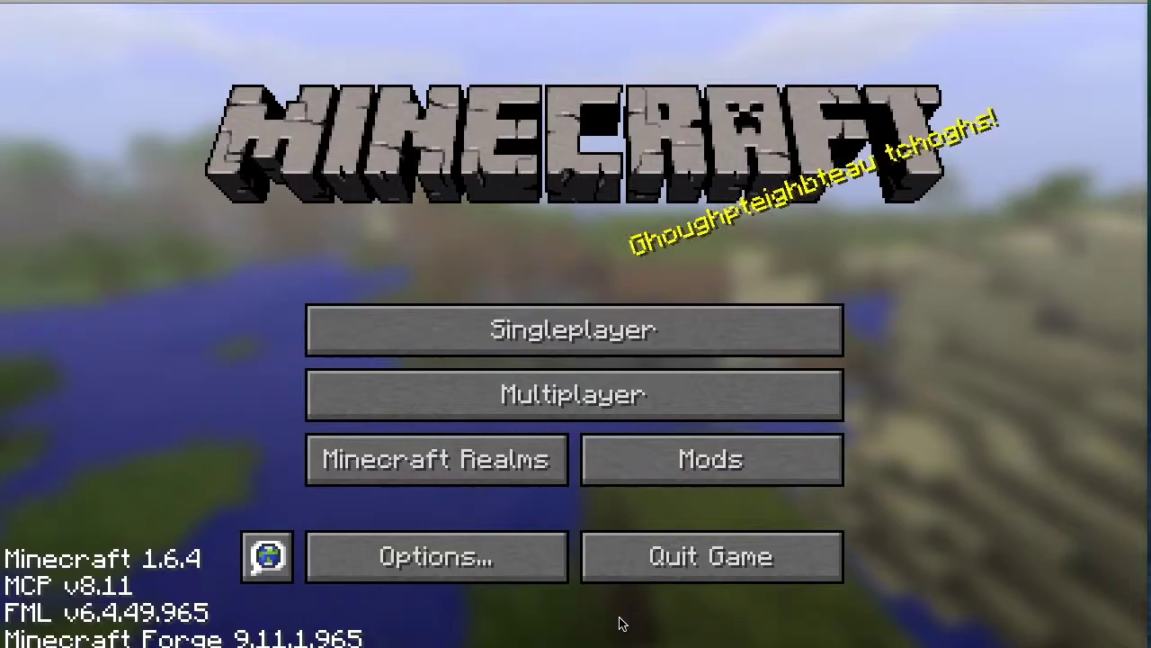
{"action": "left_click", "coordinate": [622, 333]}
{"action": "left_click", "coordinate": [837, 562]}
{"action": "left_click", "coordinate": [693, 362]}
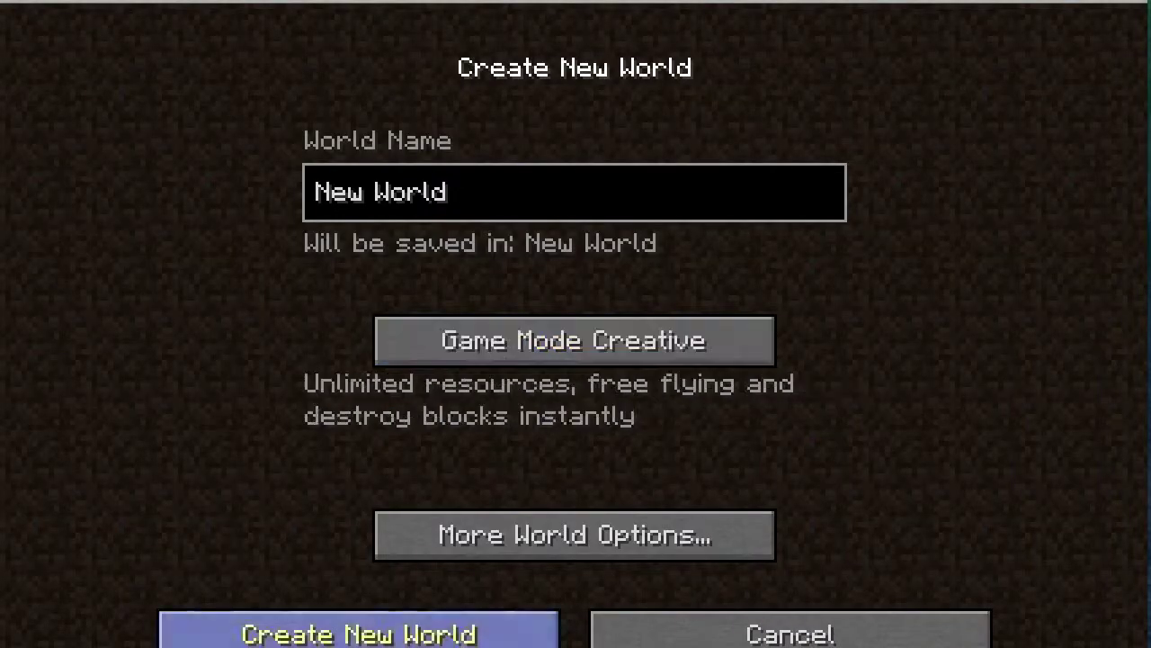
{"action": "left_click", "coordinate": [359, 633]}
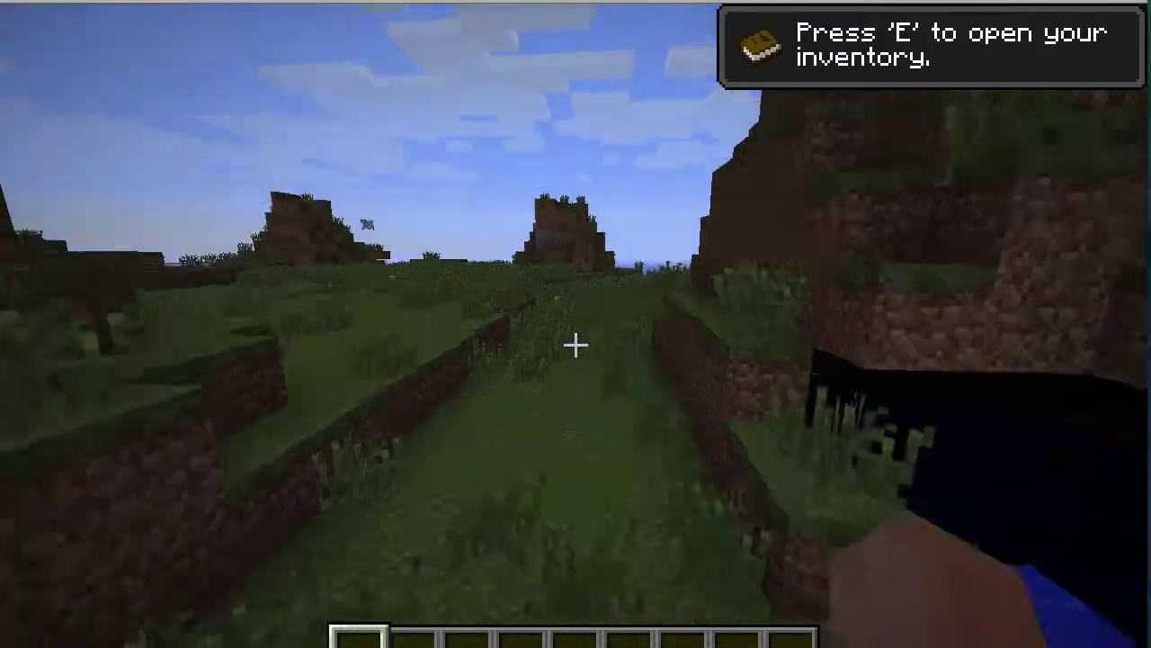
Step: Walk across the grassland toward the hills, jump up the terrain and hit the pig to test the gameplay
{"action": "mouse_move", "coordinate": [576, 344]}
{"action": "key", "text": "w"}
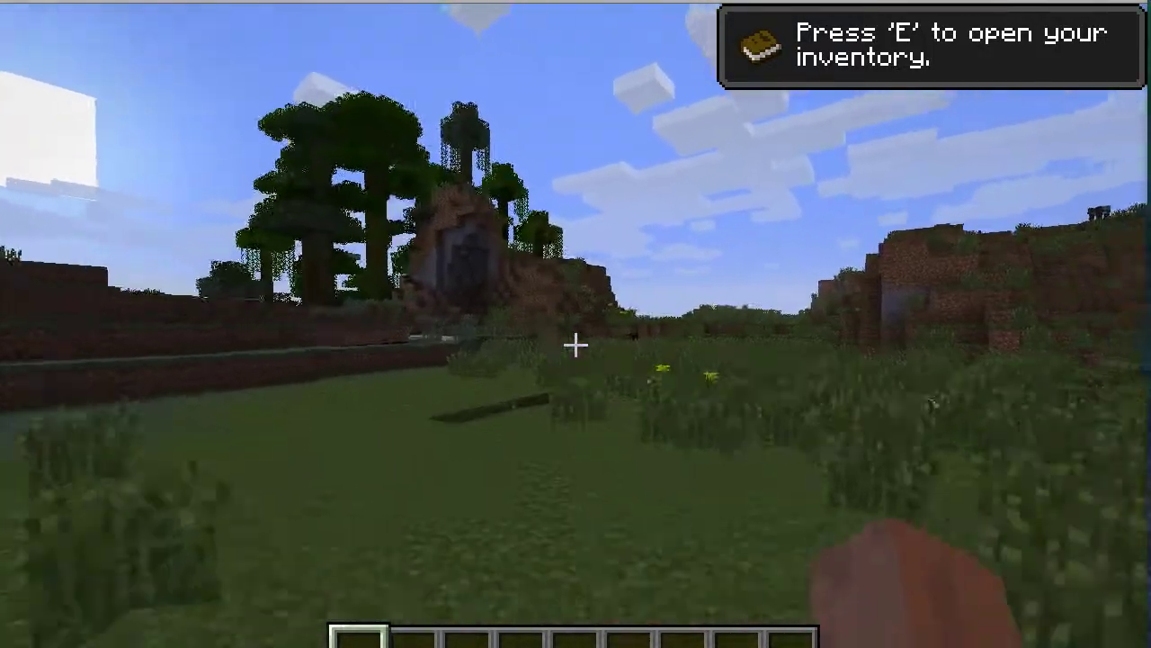
{"action": "key", "text": "w"}
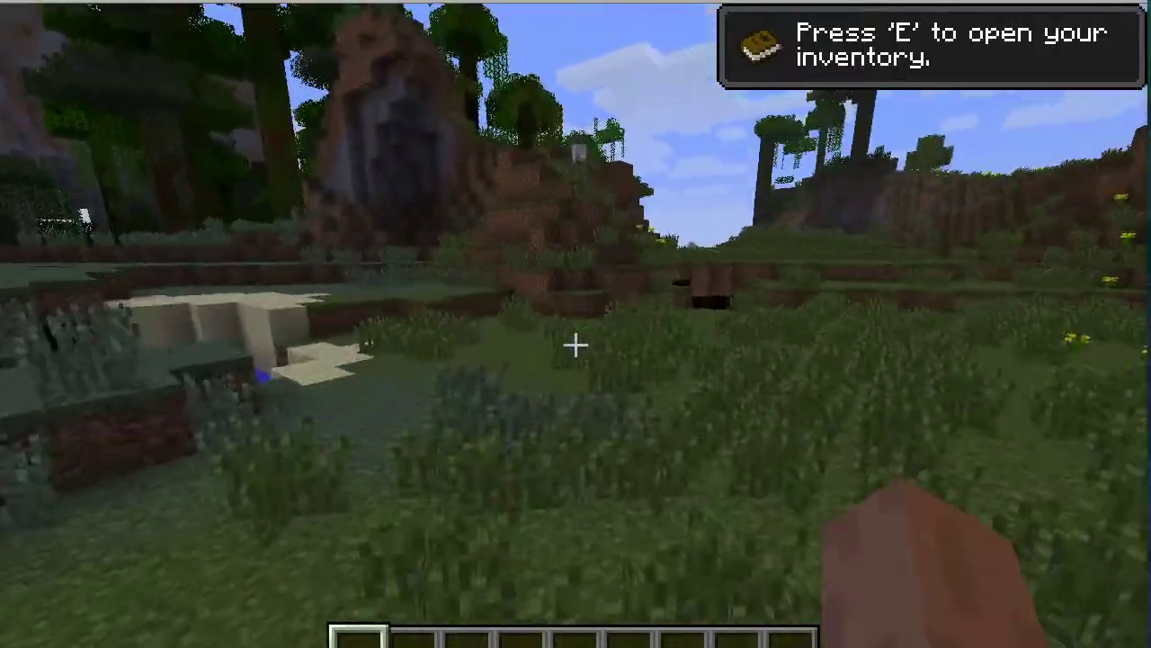
{"action": "key", "text": "w"}
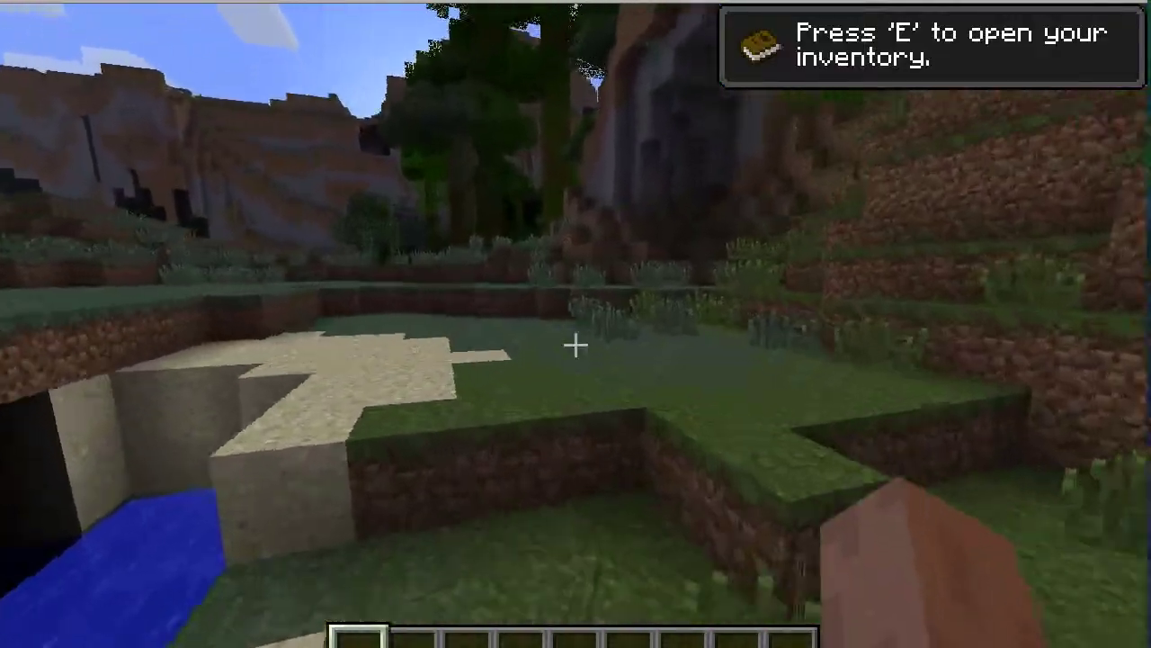
{"action": "key", "text": "w"}
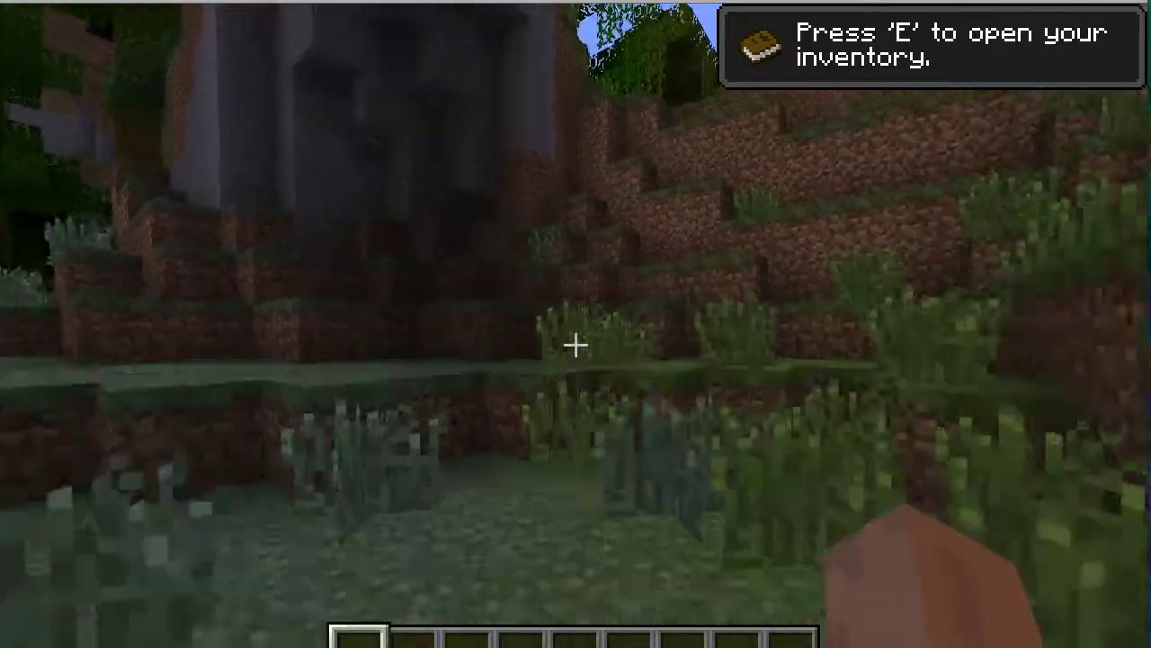
{"action": "key", "text": "w"}
{"action": "key", "text": "space"}
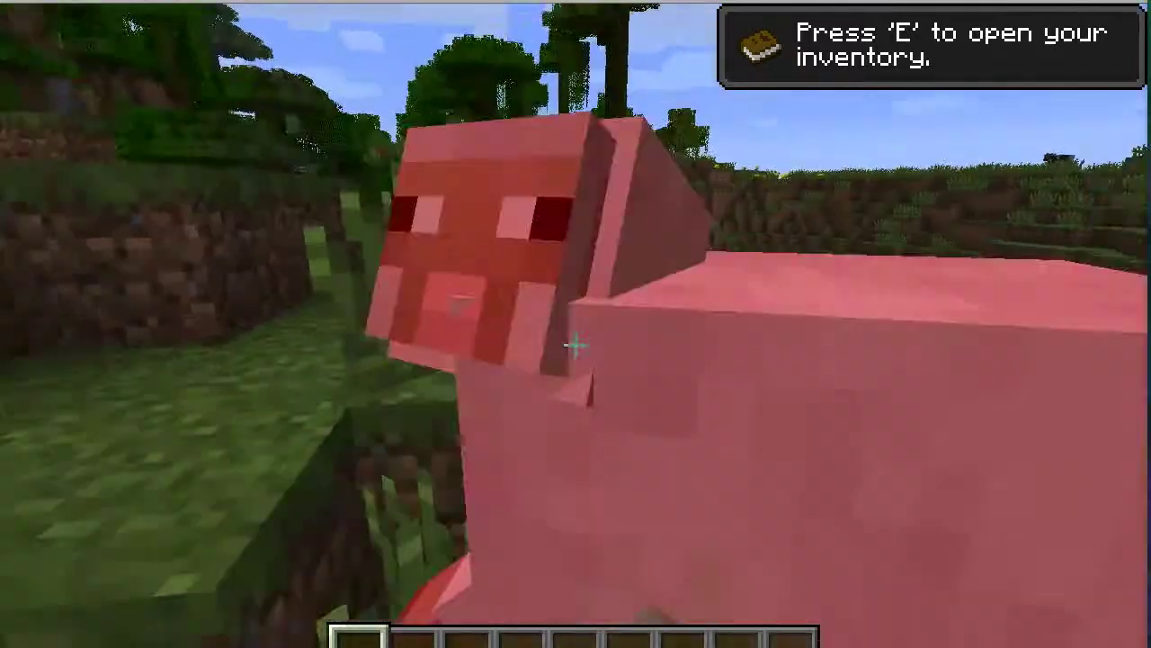
{"action": "left_click", "coordinate": [576, 344]}
{"action": "left_click", "coordinate": [576, 345]}
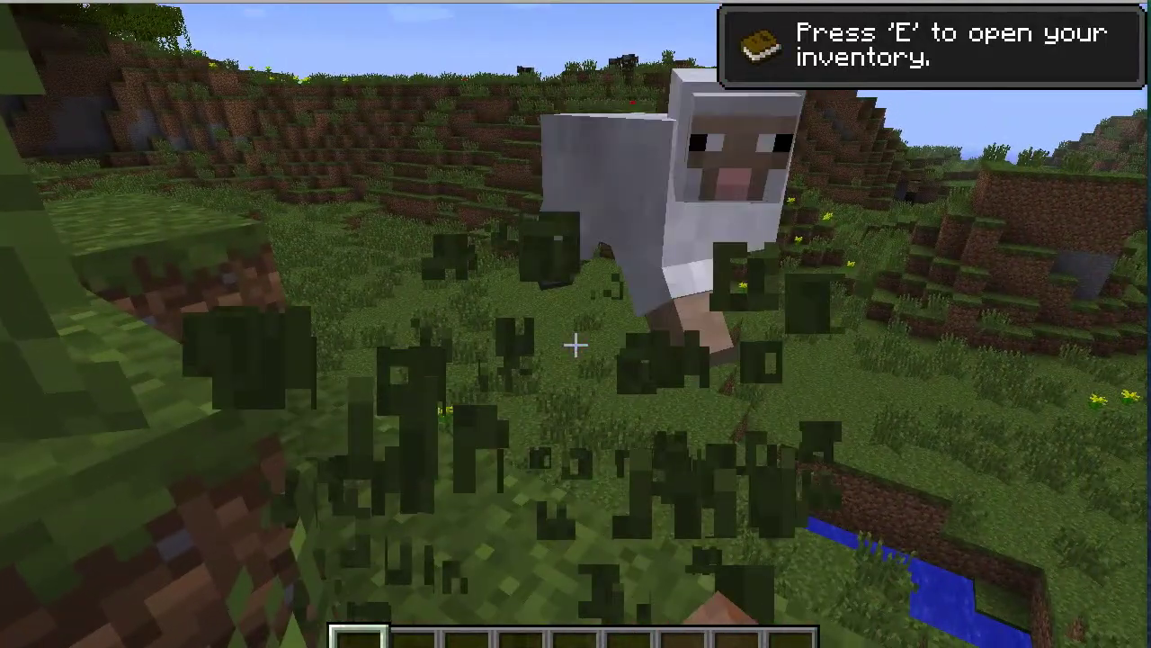